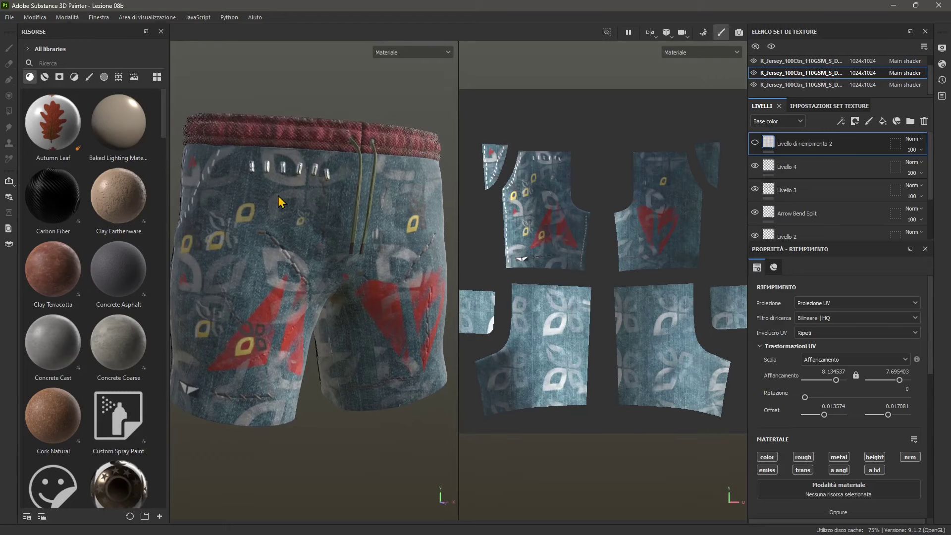
Rescale the UV tiling of Livello di riempimento 1, the denim fill layer, to about 4.65 by 4.62
{"action": "left_click_drag", "start_coordinate": [412, 333], "coordinate": [382, 339], "text": "alt"}
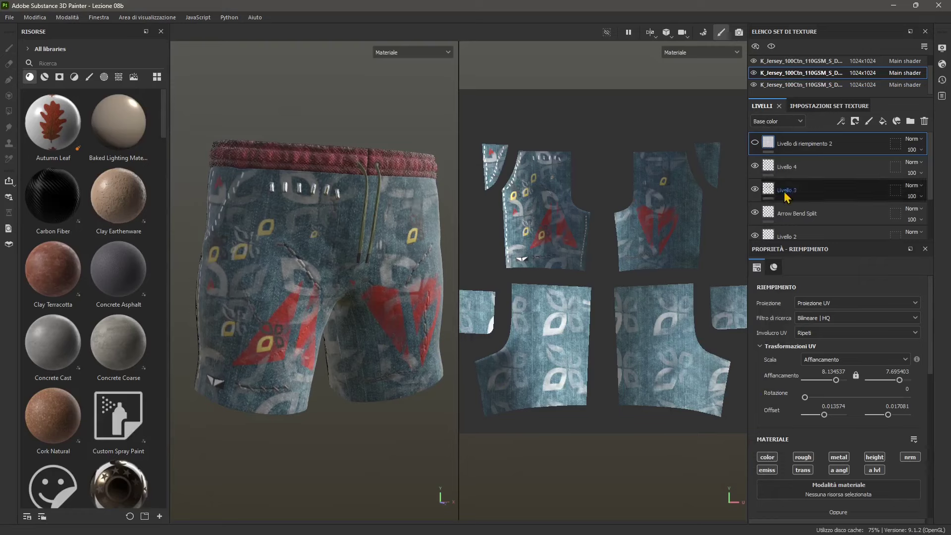
{"action": "scroll", "coordinate": [771, 179], "scroll_direction": "down", "scroll_amount": 2}
{"action": "left_click", "coordinate": [798, 223]}
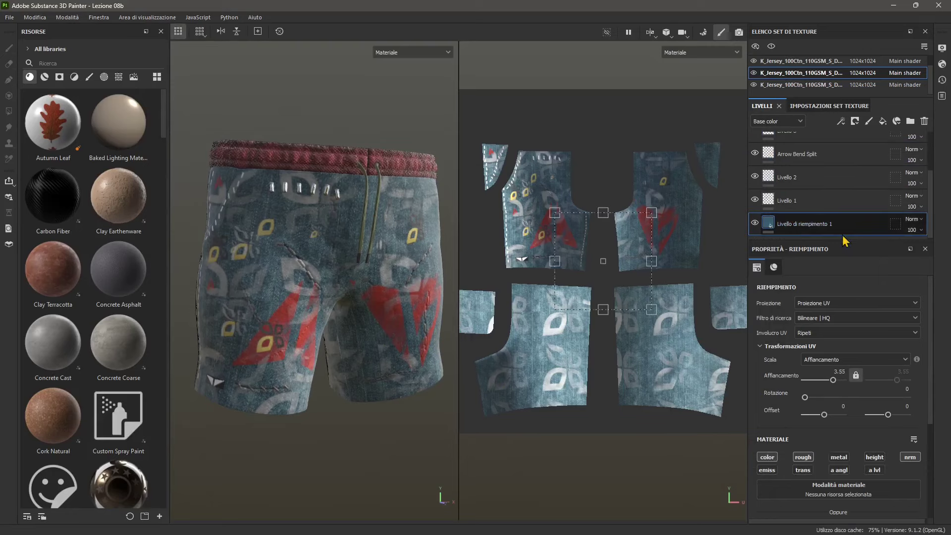
{"action": "left_click_drag", "start_coordinate": [655, 212], "coordinate": [618, 253]}
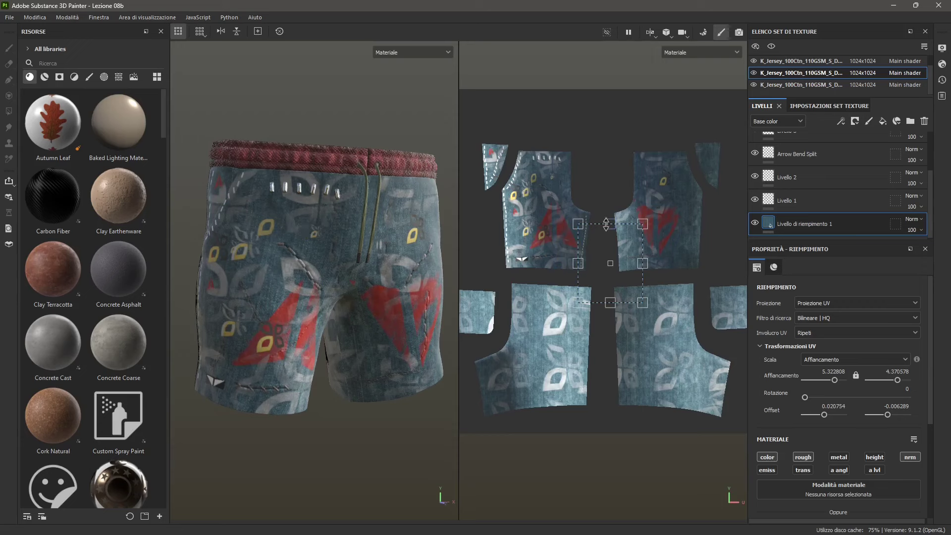
{"action": "left_click_drag", "start_coordinate": [576, 303], "coordinate": [568, 299]}
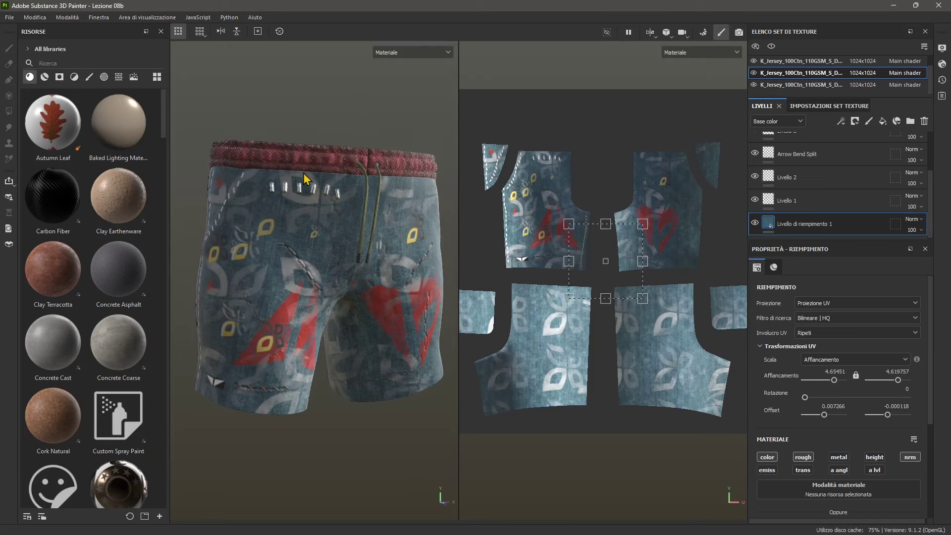
{"action": "left_click_drag", "start_coordinate": [281, 204], "coordinate": [347, 292], "text": "alt"}
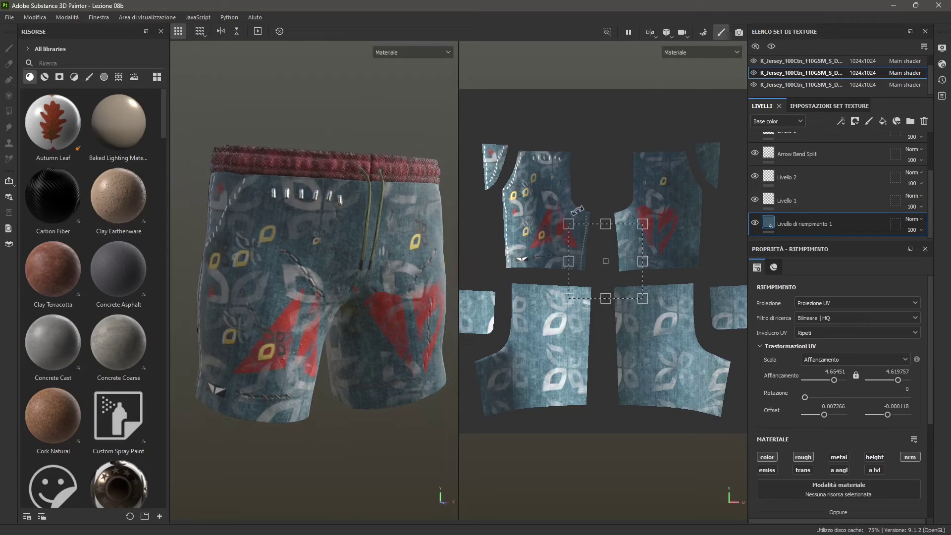
{"action": "scroll", "coordinate": [578, 210], "scroll_direction": "up", "scroll_amount": 3}
{"action": "scroll", "coordinate": [562, 243], "scroll_direction": "down", "scroll_amount": 2}
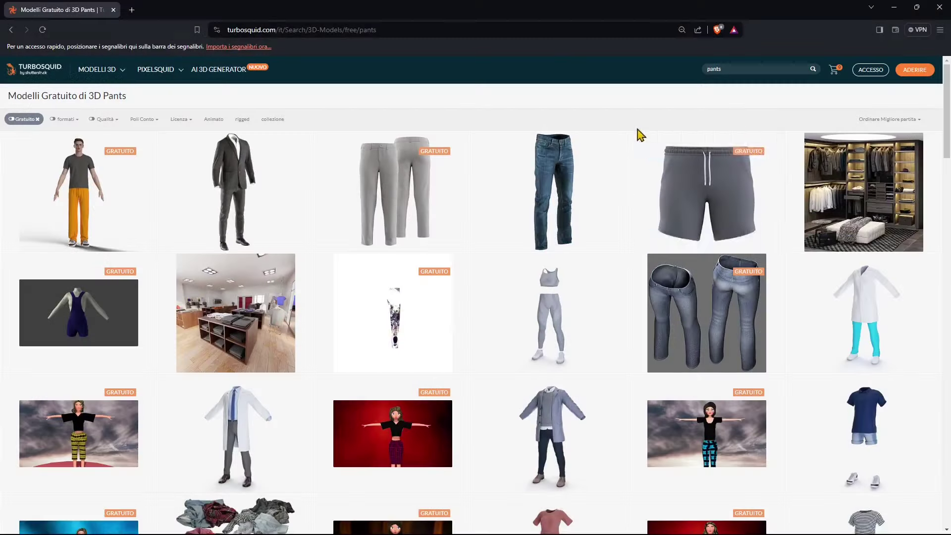
Switch to the TurboSquid page in the browser, open the free Kids Pant Design model and view its preview images
{"action": "mouse_move", "coordinate": [639, 201]}
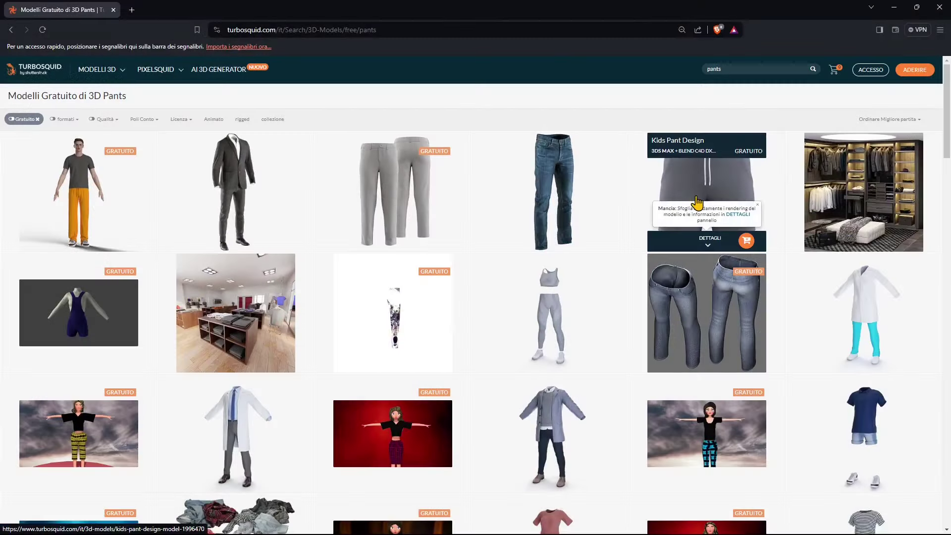
{"action": "left_click", "coordinate": [687, 148]}
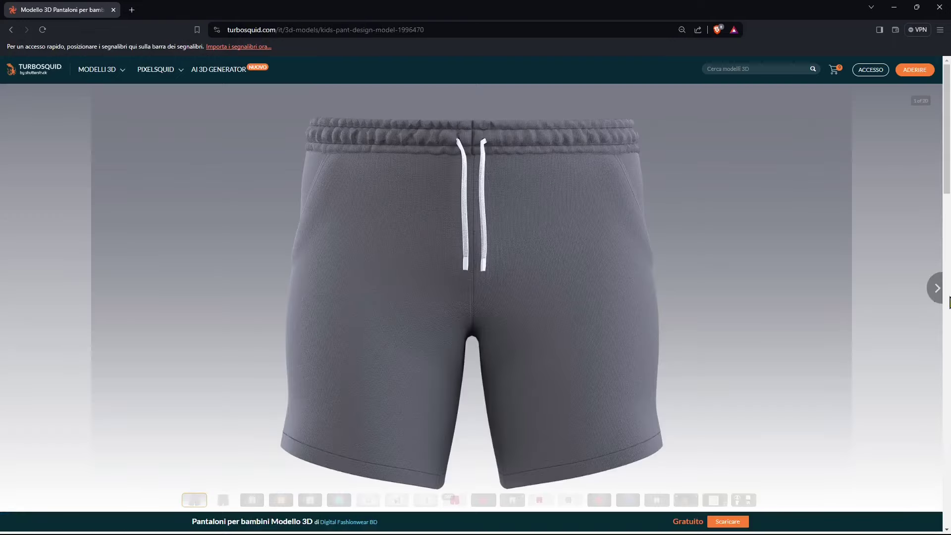
{"action": "left_click", "coordinate": [712, 501]}
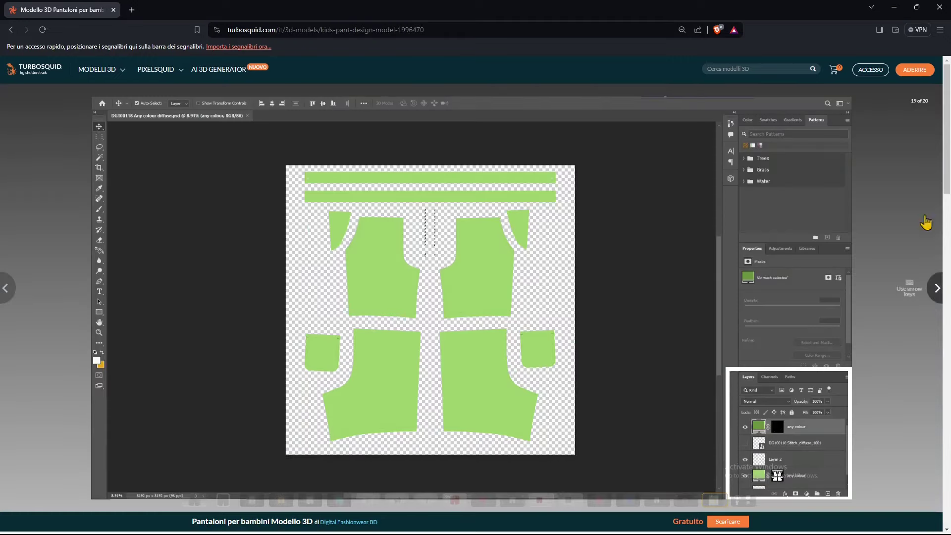
{"action": "left_click", "coordinate": [8, 289]}
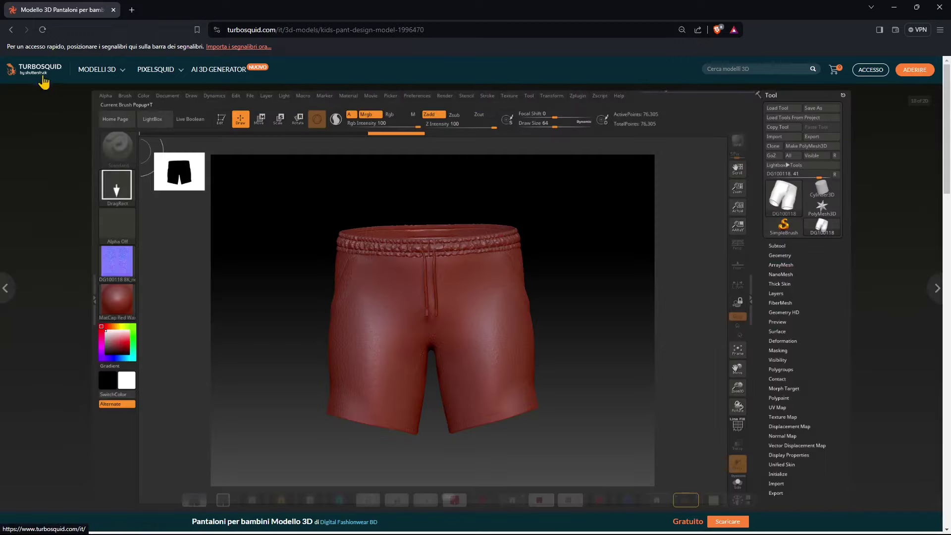
Go back to the free pants search results and expand the Kids Pant Design details to examine its formats and geometry data
{"action": "left_click", "coordinate": [42, 74]}
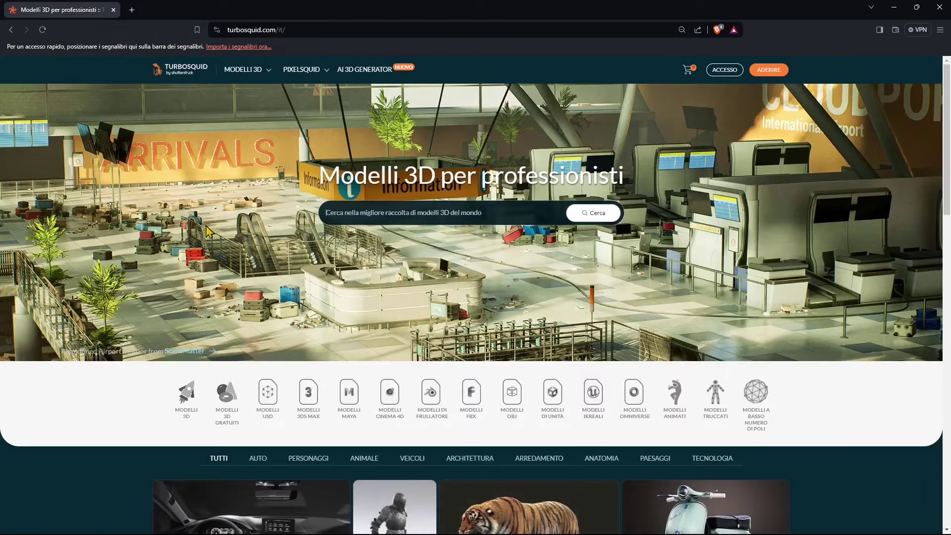
{"action": "left_click", "coordinate": [10, 31]}
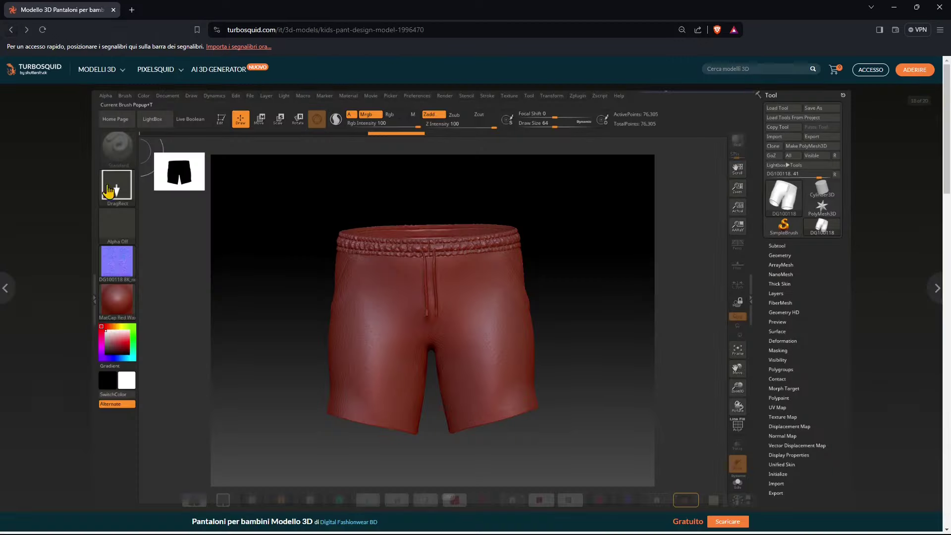
{"action": "left_click", "coordinate": [10, 30]}
{"action": "mouse_move", "coordinate": [659, 220]}
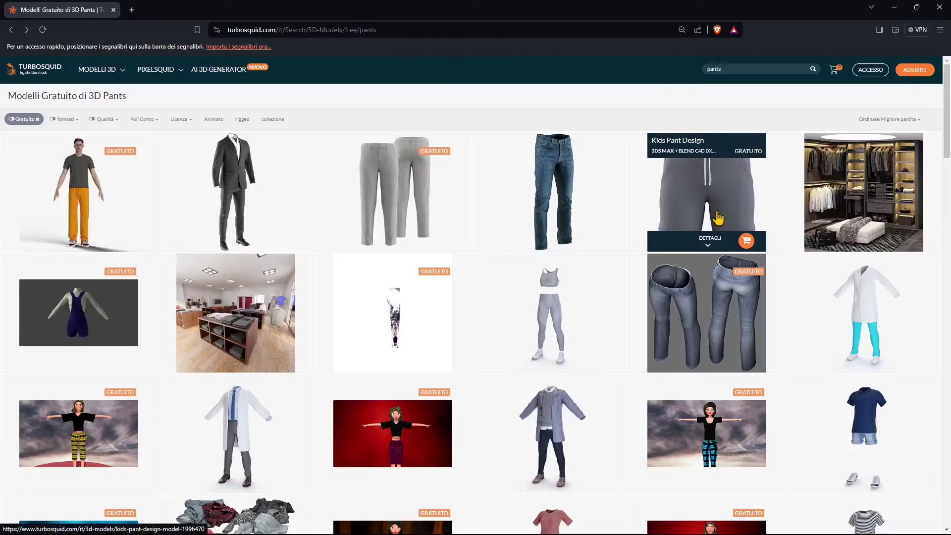
{"action": "left_click", "coordinate": [709, 243]}
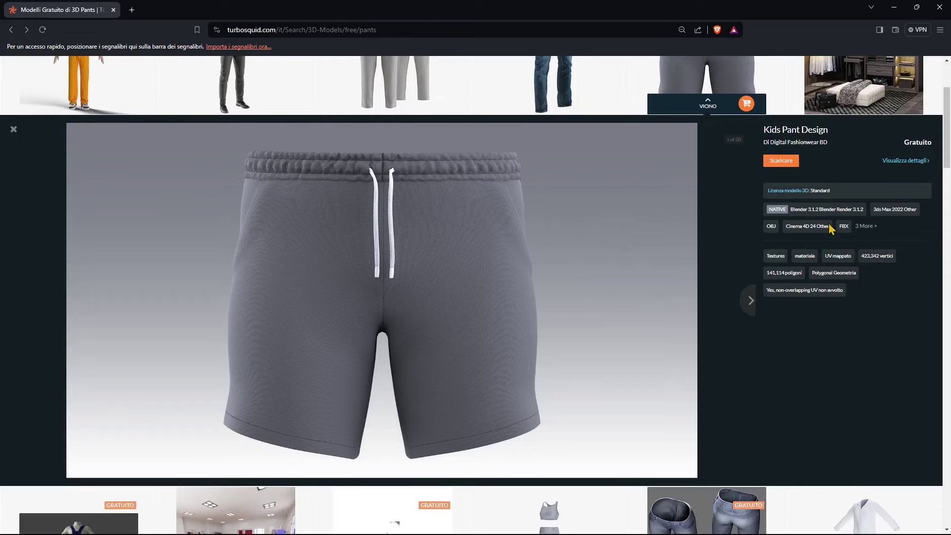
{"action": "scroll", "coordinate": [820, 369], "scroll_direction": "down", "scroll_amount": 3}
{"action": "scroll", "coordinate": [842, 331], "scroll_direction": "up", "scroll_amount": 4}
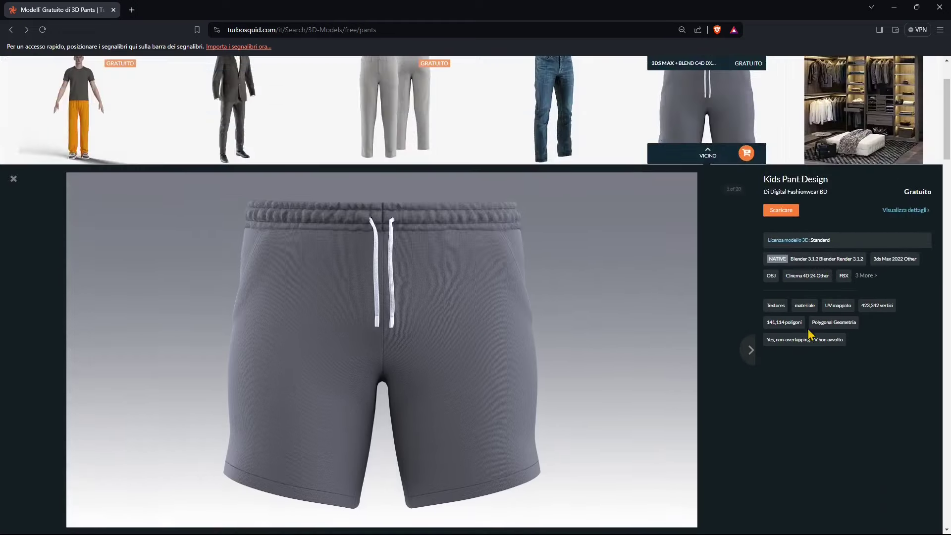
Duplicate the TurboSquid browser tab and load gimp.org in the copy
{"action": "right_click", "coordinate": [74, 10]}
{"action": "left_click", "coordinate": [94, 81]}
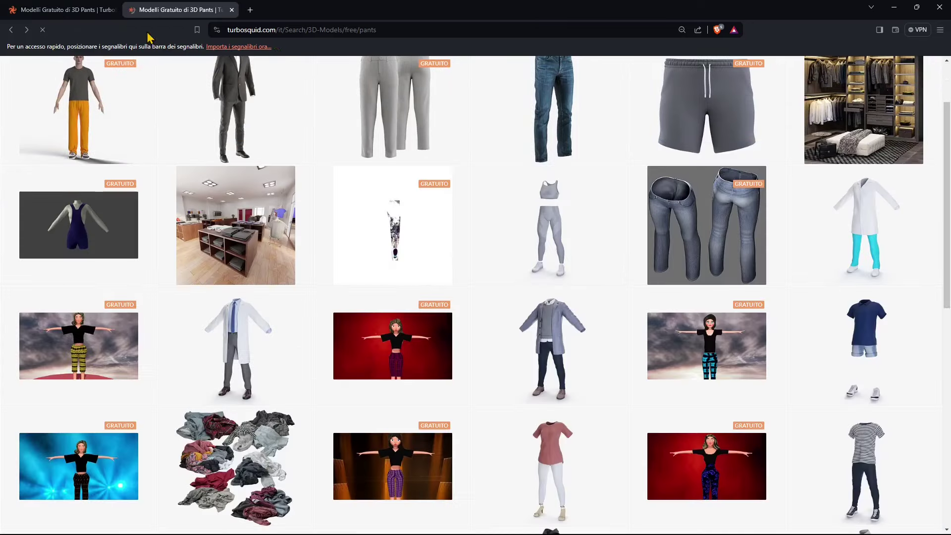
{"action": "left_click", "coordinate": [278, 30]}
{"action": "type", "text": "gimp.org"}
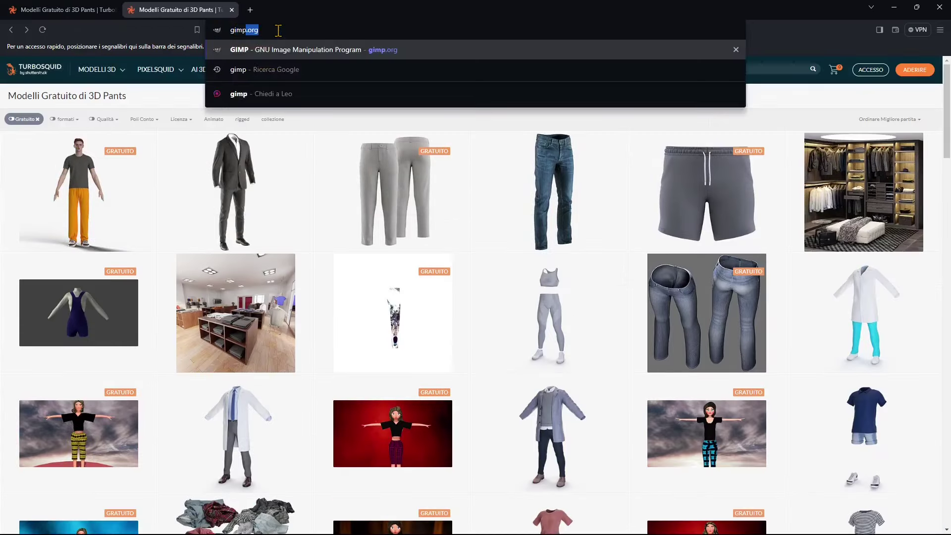
{"action": "key", "text": "Return"}
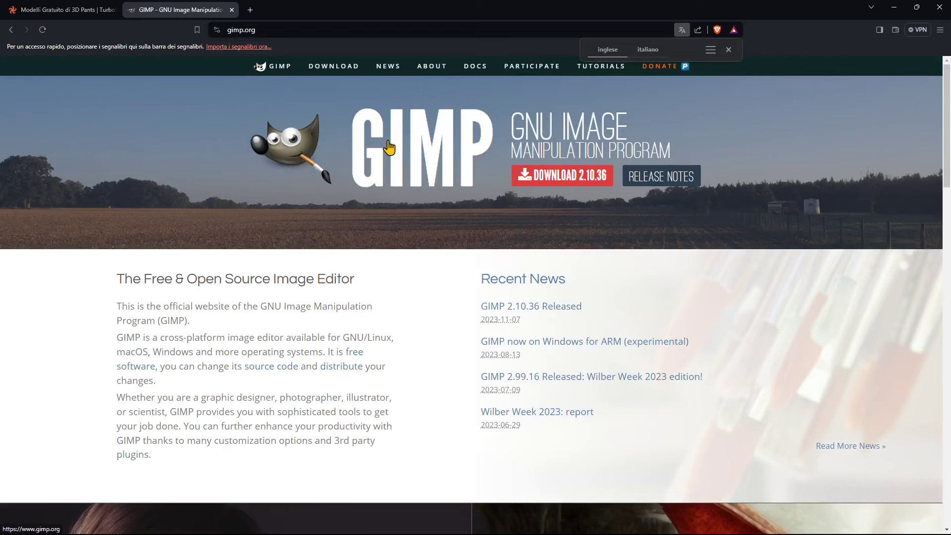
Duplicate the GIMP tab, search for pixlr in the copy and open the Pixlr online editor site
{"action": "right_click", "coordinate": [216, 11]}
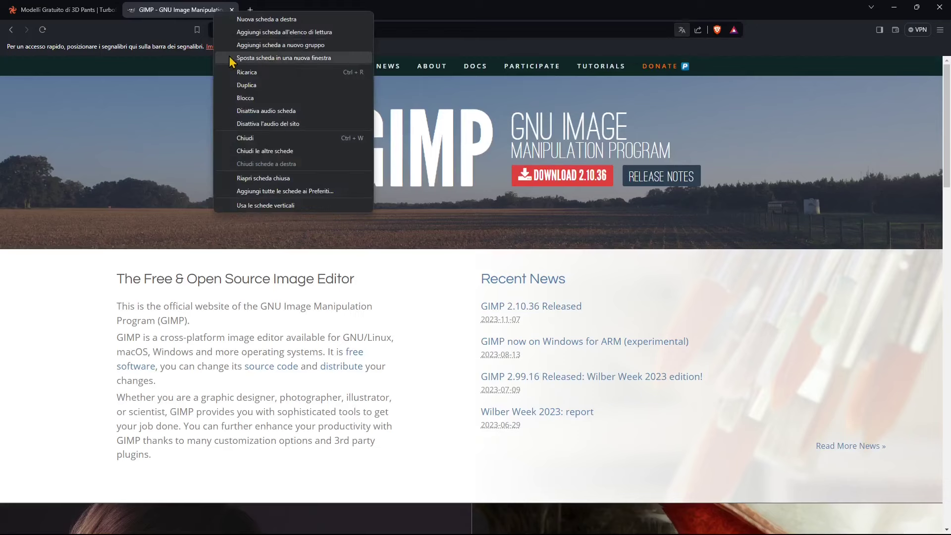
{"action": "left_click", "coordinate": [246, 85]}
{"action": "left_click", "coordinate": [271, 32]}
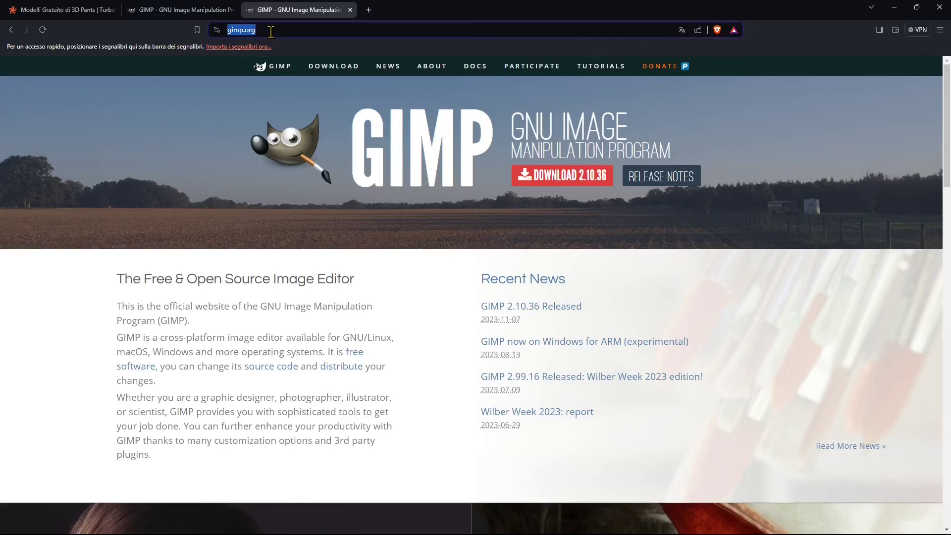
{"action": "type", "text": "pixlr"}
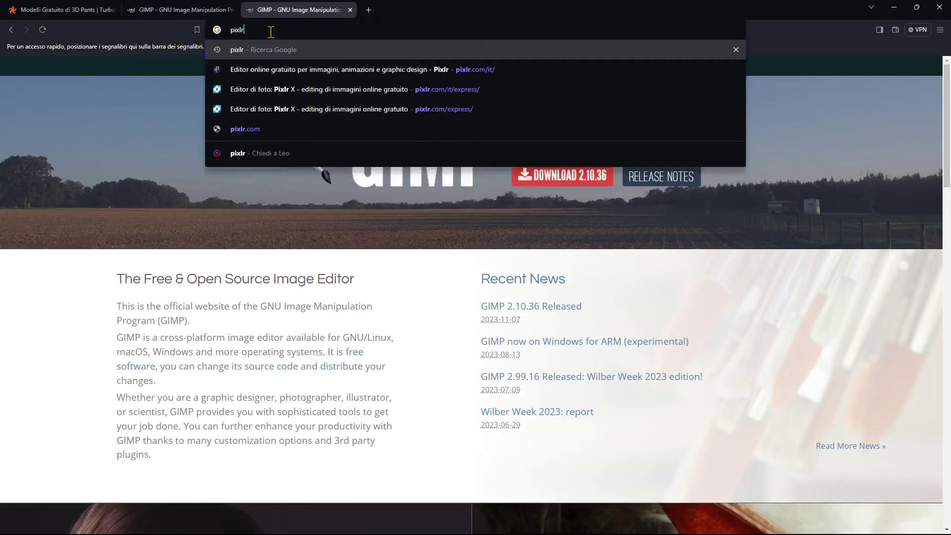
{"action": "key", "text": "Return"}
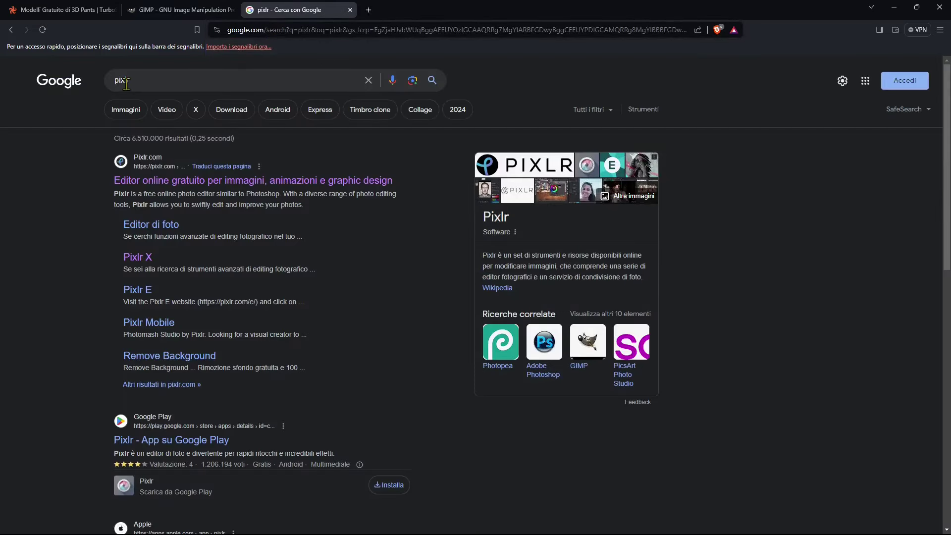
{"action": "left_click", "coordinate": [155, 183]}
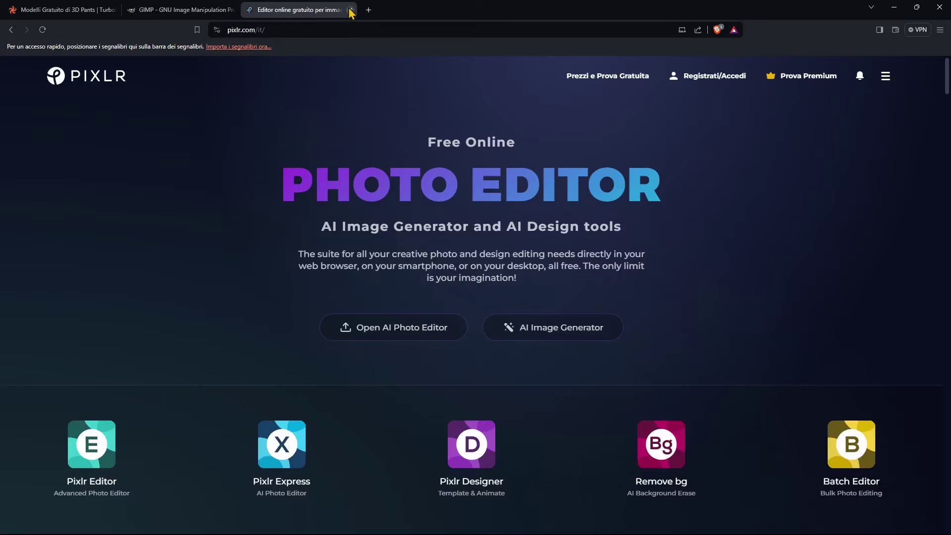
Duplicate the Pixlr tab and search the web for photoshop in the copy
{"action": "right_click", "coordinate": [315, 11]}
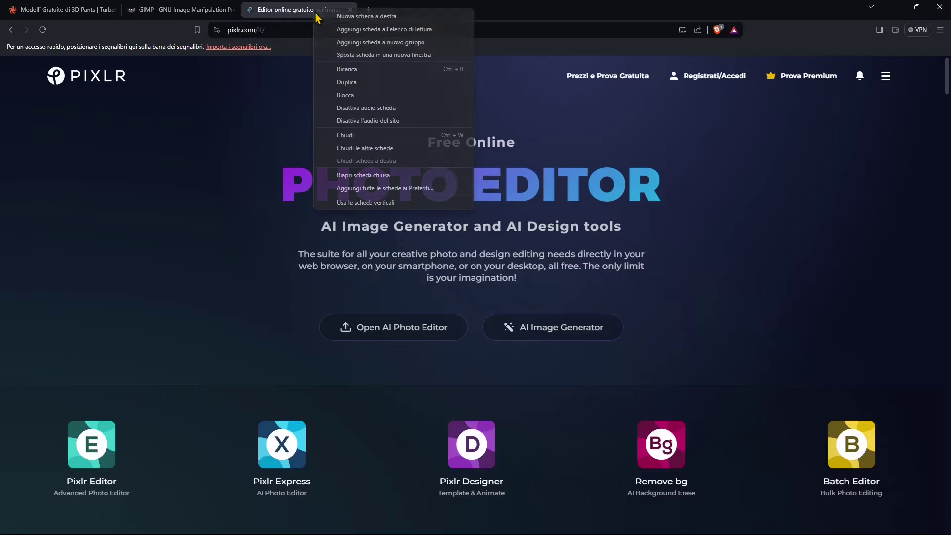
{"action": "left_click", "coordinate": [347, 82]}
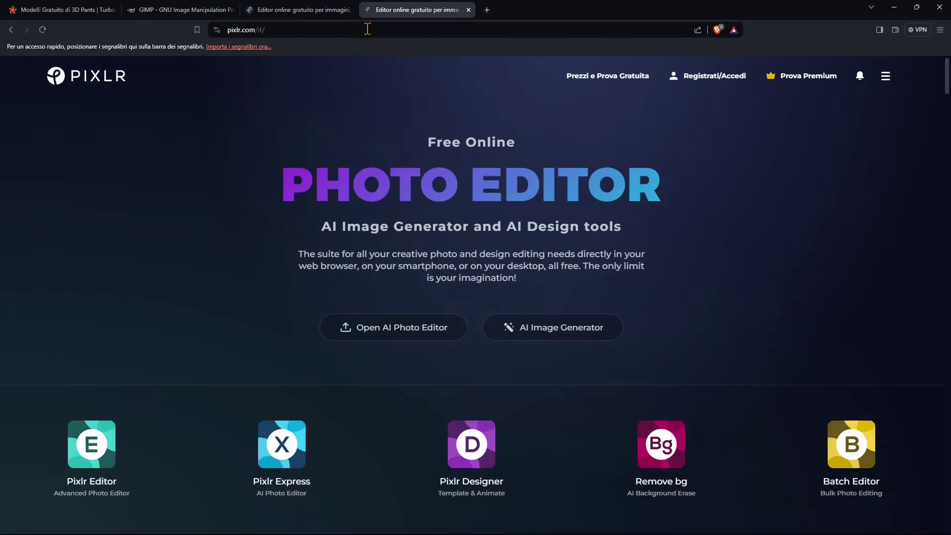
{"action": "left_click", "coordinate": [368, 28]}
{"action": "type", "text": "photoshop"}
{"action": "key", "text": "Return"}
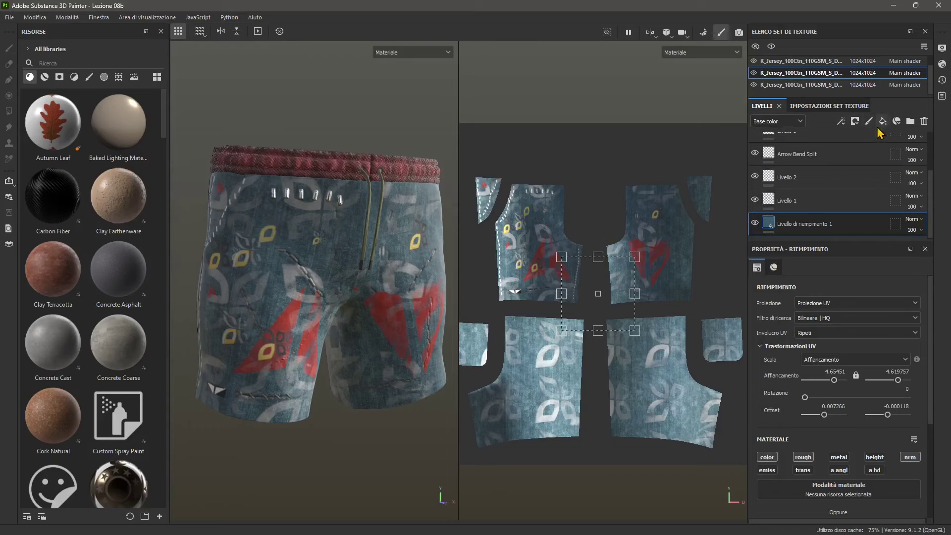
Switch back to Substance 3D Painter and make the top fill layer, Livello di riempimento 2, visible
{"action": "left_click", "coordinate": [897, 122]}
{"action": "scroll", "coordinate": [791, 208], "scroll_direction": "up", "scroll_amount": 3}
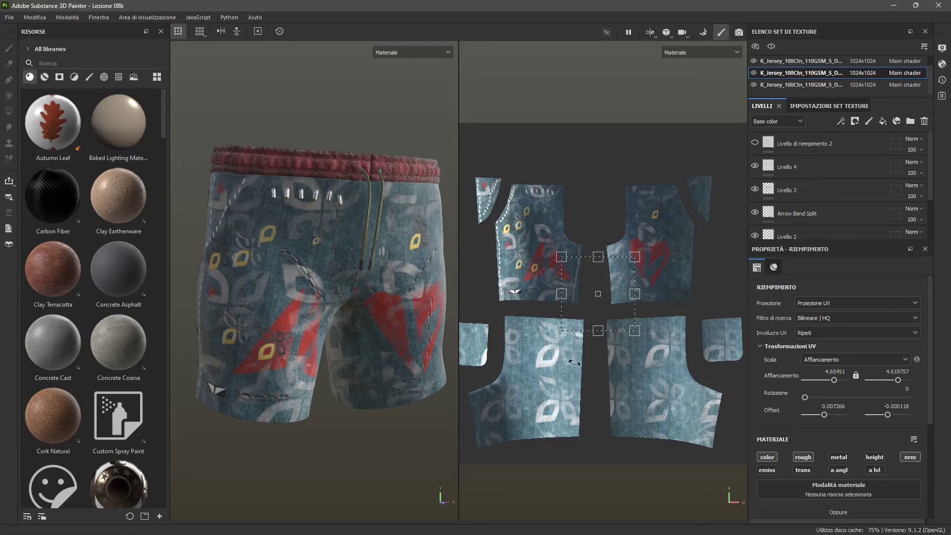
{"action": "left_click", "coordinate": [755, 143]}
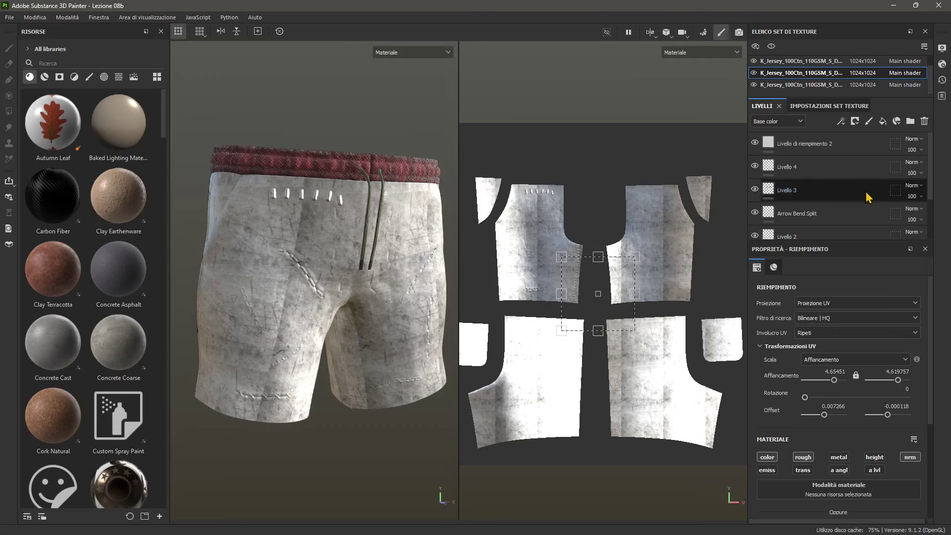
{"action": "left_click", "coordinate": [755, 143]}
{"action": "left_click", "coordinate": [755, 143]}
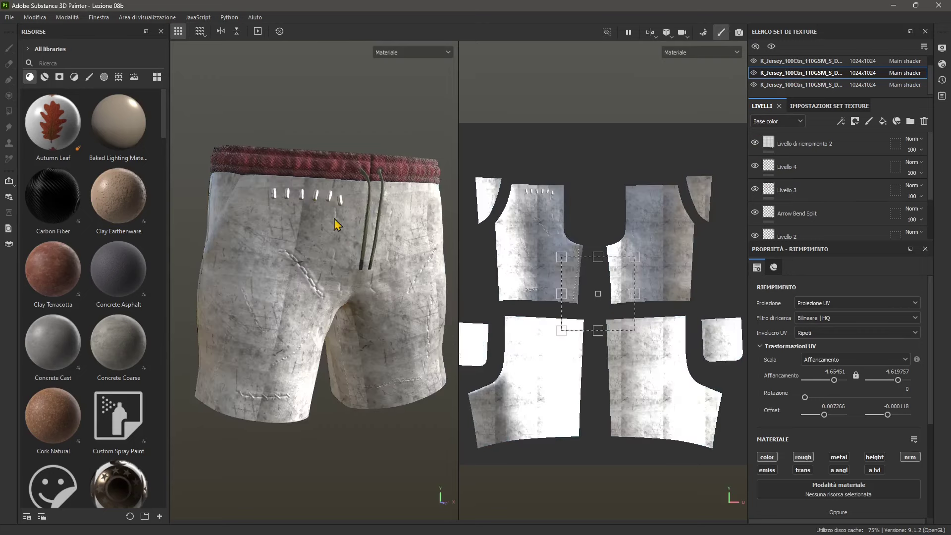
Select the fill layer Livello di riempimento 2 and examine the effects and mask types that can be added to it
{"action": "left_click", "coordinate": [815, 148]}
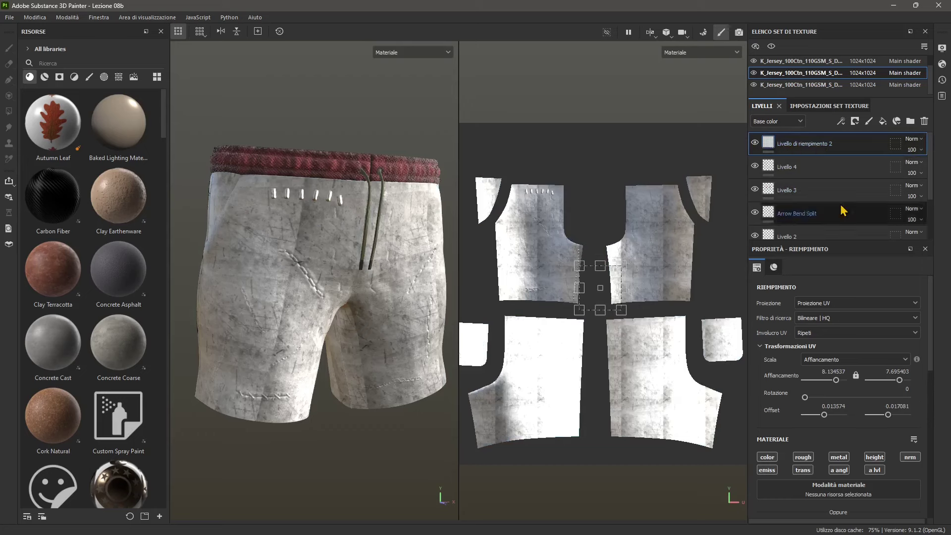
{"action": "left_click", "coordinate": [843, 123]}
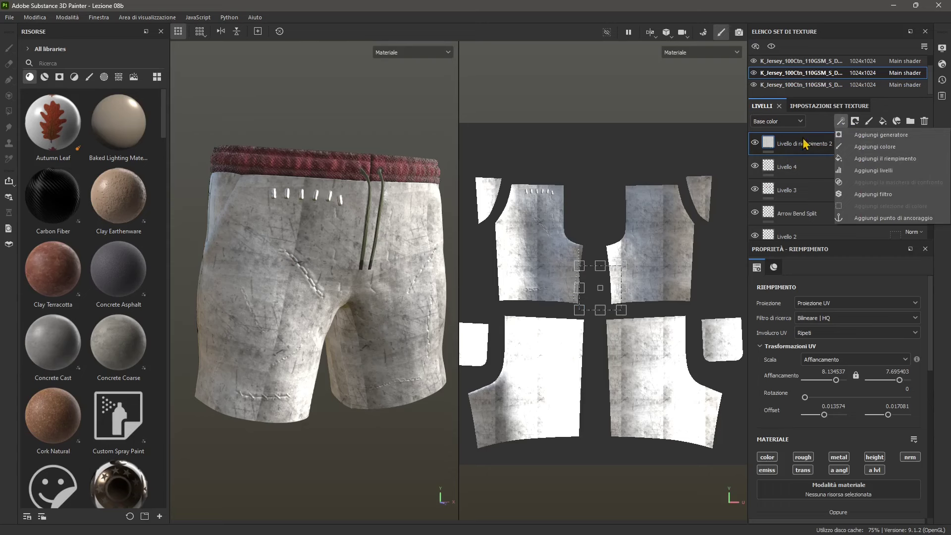
{"action": "left_click", "coordinate": [827, 127]}
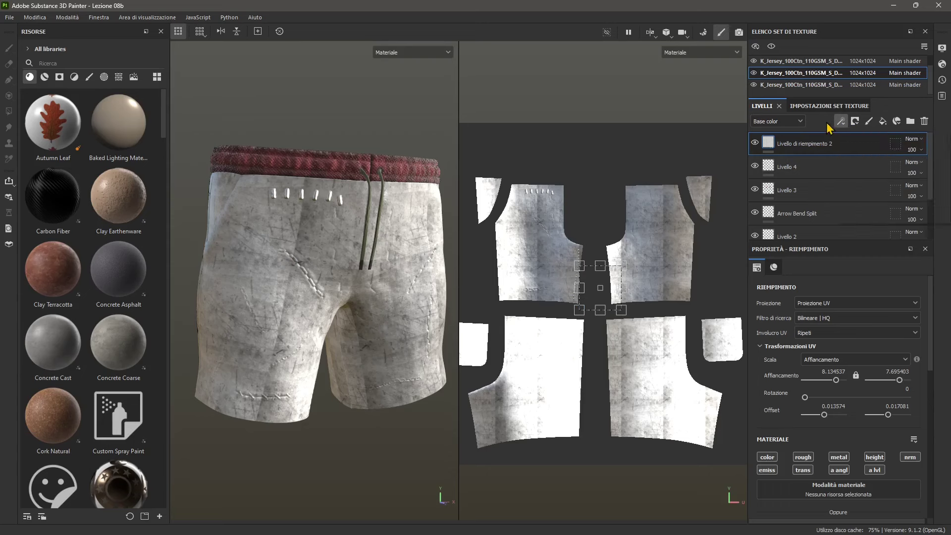
{"action": "left_click", "coordinate": [854, 122]}
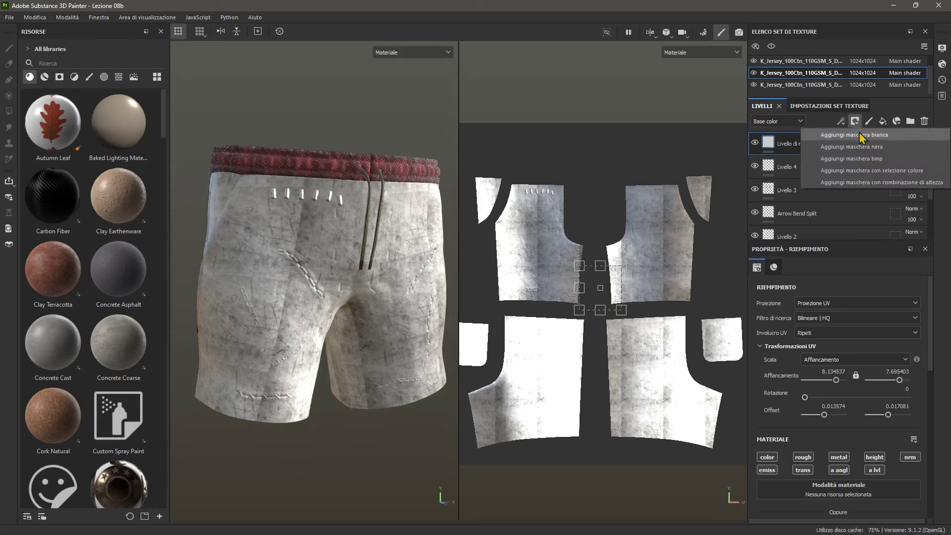
{"action": "left_click", "coordinate": [832, 124]}
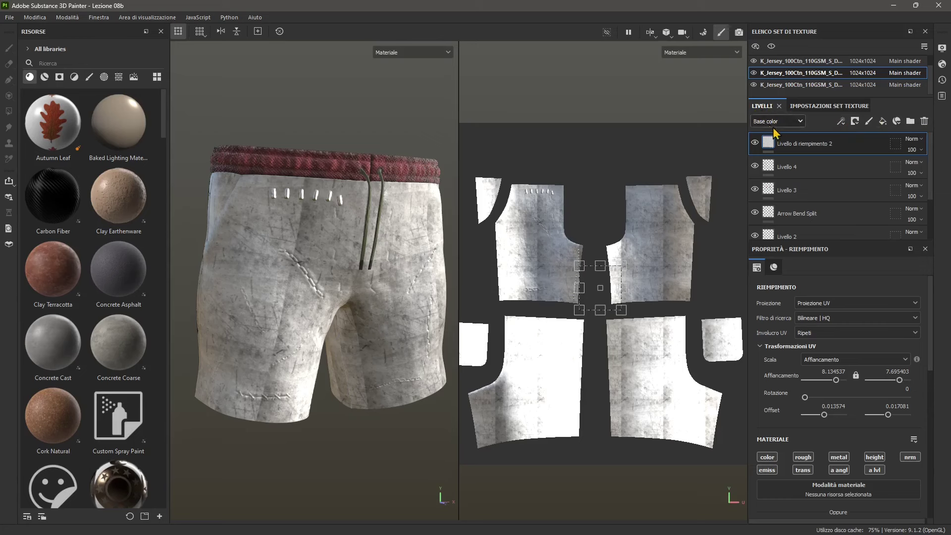
Add a generator effect to Livello di riempimento 2 and assign the Auto Stitcher generator to it
{"action": "left_click", "coordinate": [842, 126]}
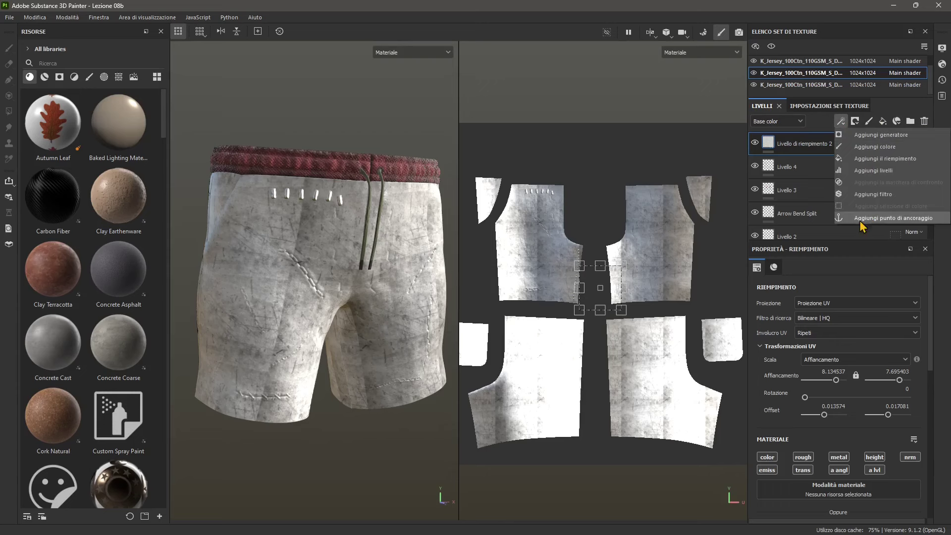
{"action": "left_click", "coordinate": [853, 137]}
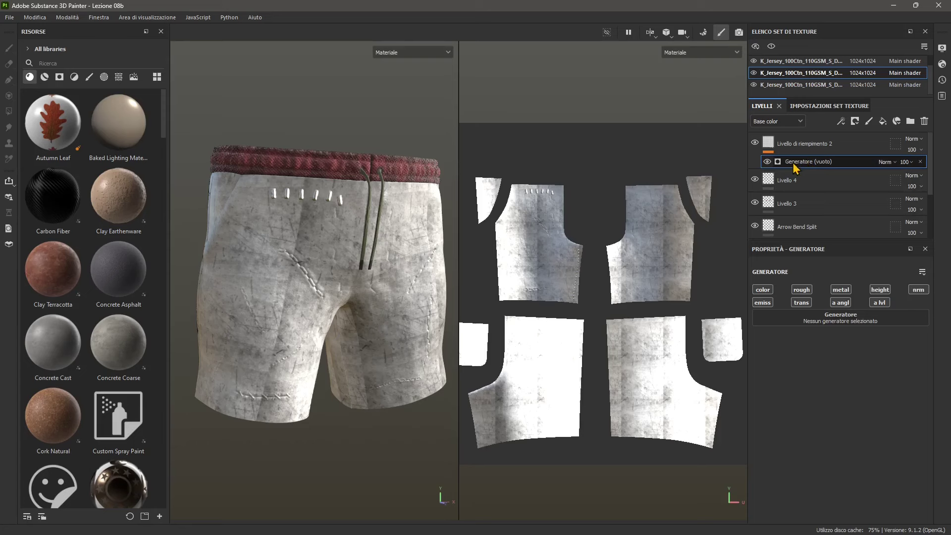
{"action": "left_click", "coordinate": [837, 322]}
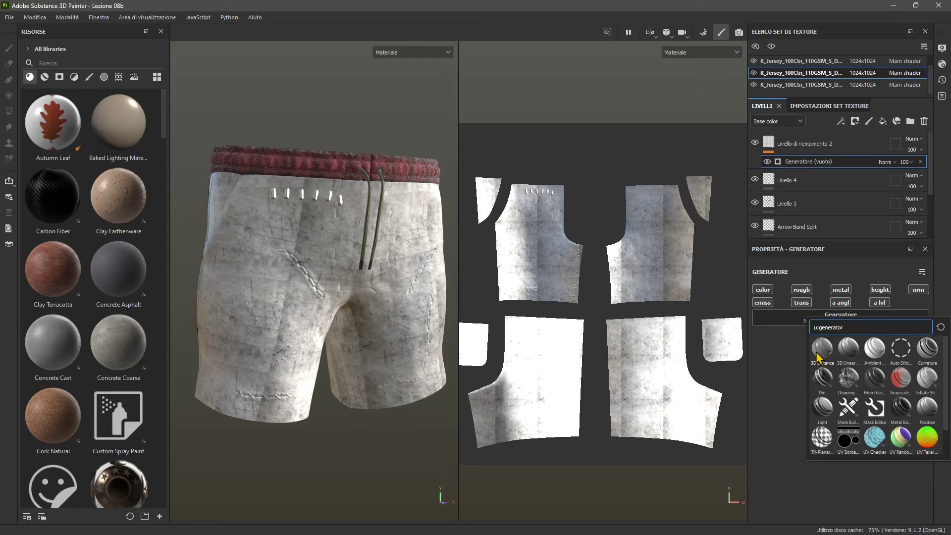
{"action": "mouse_move", "coordinate": [817, 353]}
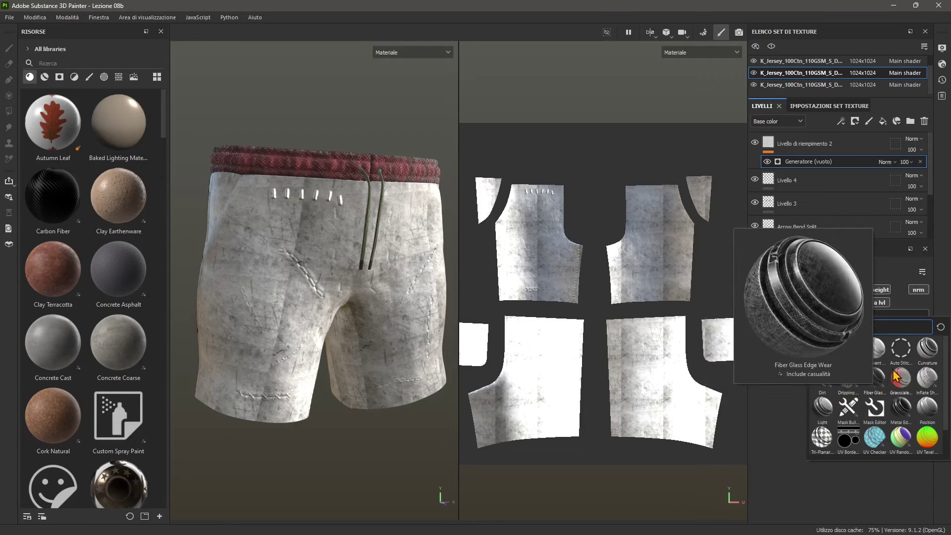
{"action": "left_click", "coordinate": [901, 348]}
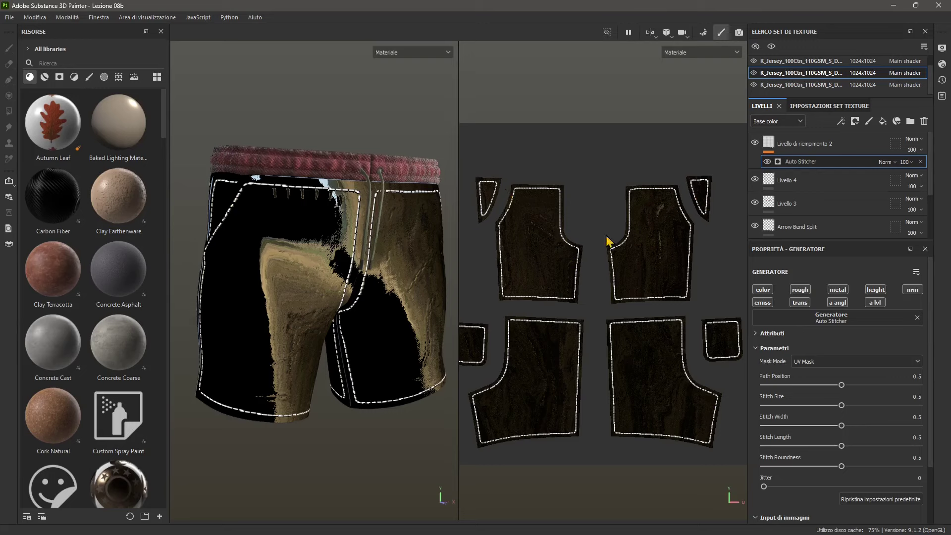
Set the Auto Stitcher's Path Position to 0.12, Stitch Size to 0.61, Stitch Width to 0.36, Stitch Length to 0.27 and Stitch Roundness to 0.39
{"action": "left_click_drag", "start_coordinate": [841, 387], "coordinate": [790, 389]}
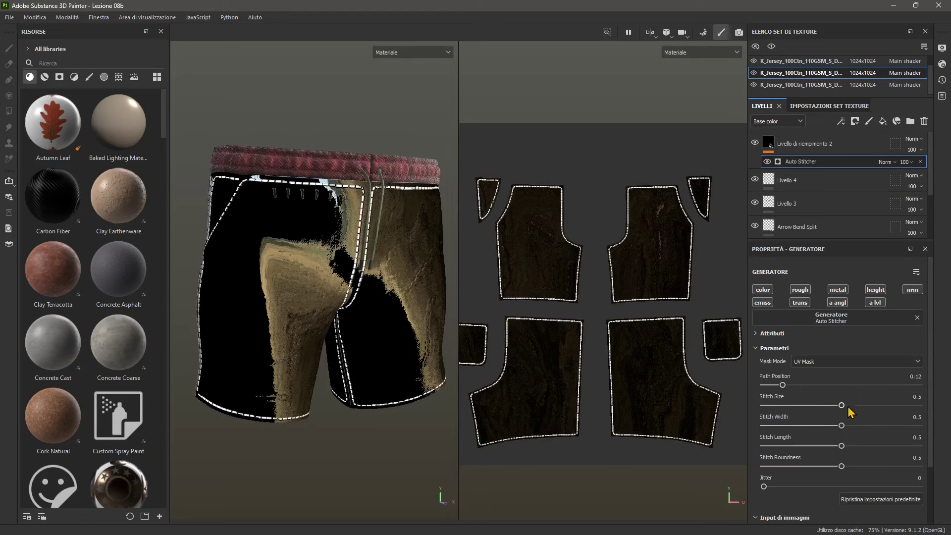
{"action": "left_click_drag", "start_coordinate": [845, 410], "coordinate": [823, 467]}
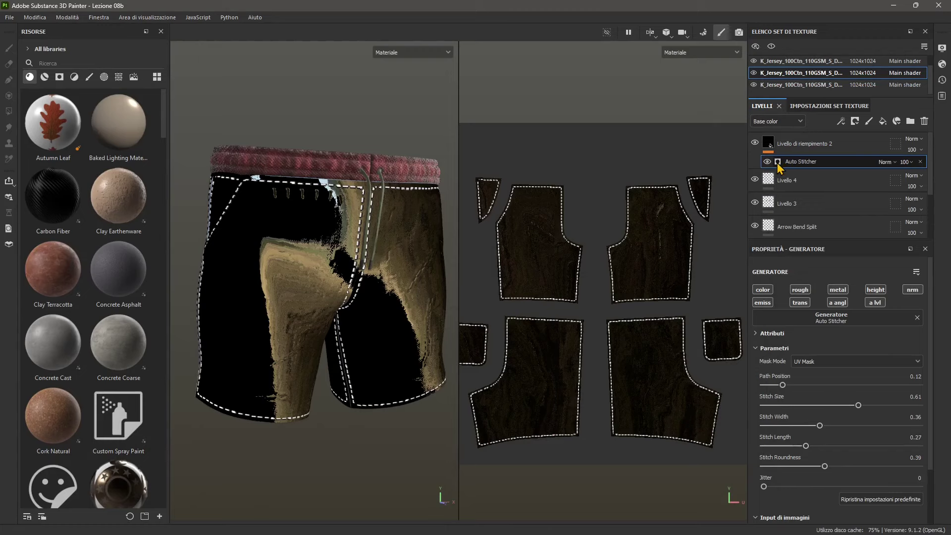
{"action": "scroll", "coordinate": [267, 199], "scroll_direction": "up", "scroll_amount": 8}
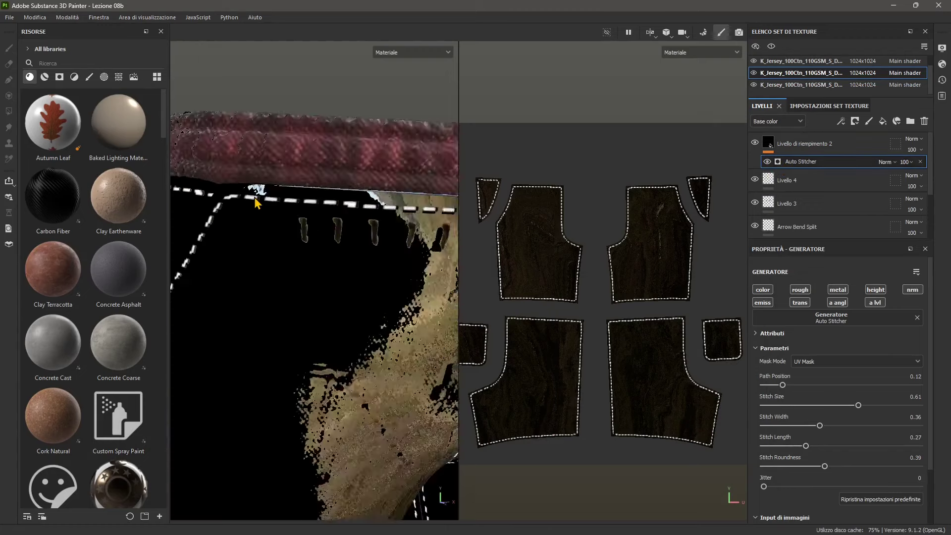
{"action": "scroll", "coordinate": [262, 200], "scroll_direction": "up", "scroll_amount": 4}
{"action": "scroll", "coordinate": [309, 196], "scroll_direction": "down", "scroll_amount": 15}
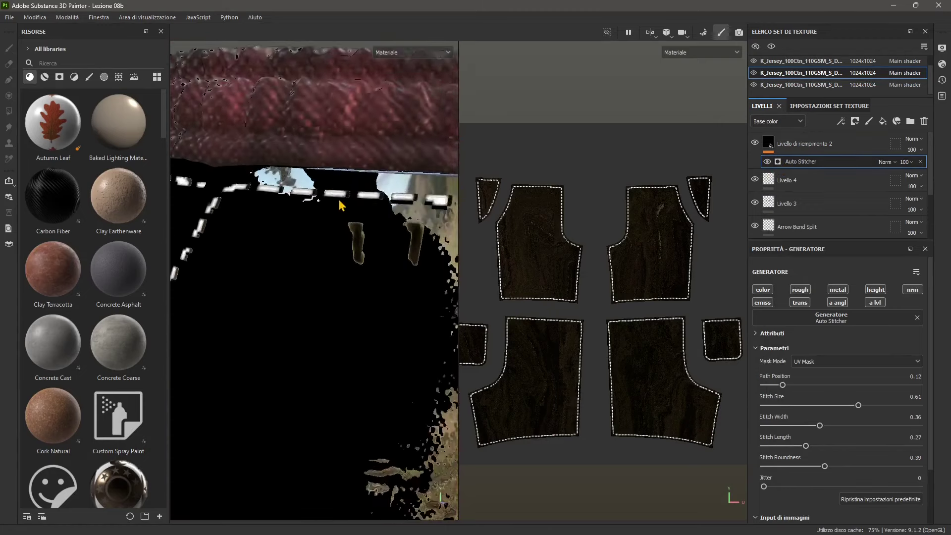
{"action": "scroll", "coordinate": [297, 248], "scroll_direction": "up", "scroll_amount": 2}
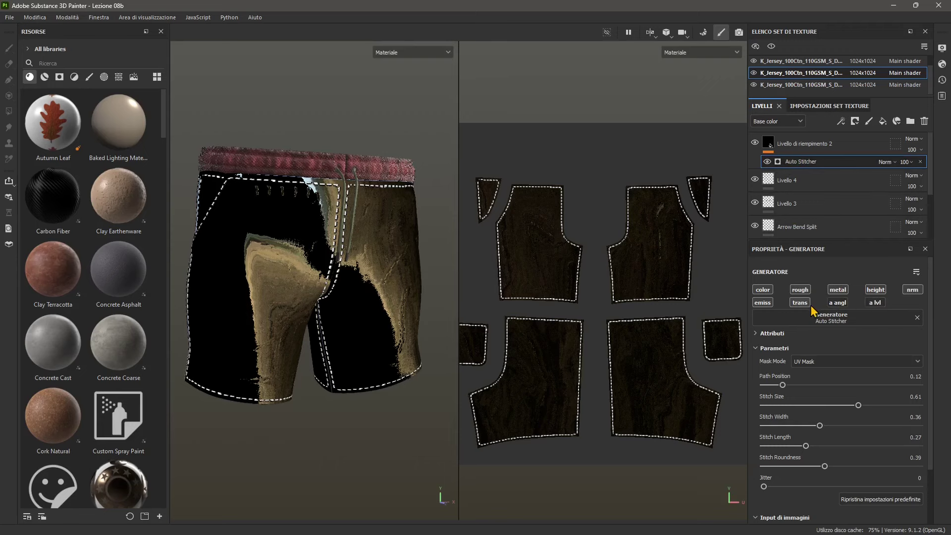
Turn off every Auto Stitcher channel except color, so the generator affects only the base color
{"action": "left_click", "coordinate": [911, 290]}
{"action": "left_click", "coordinate": [908, 290]}
{"action": "left_click", "coordinate": [904, 291]}
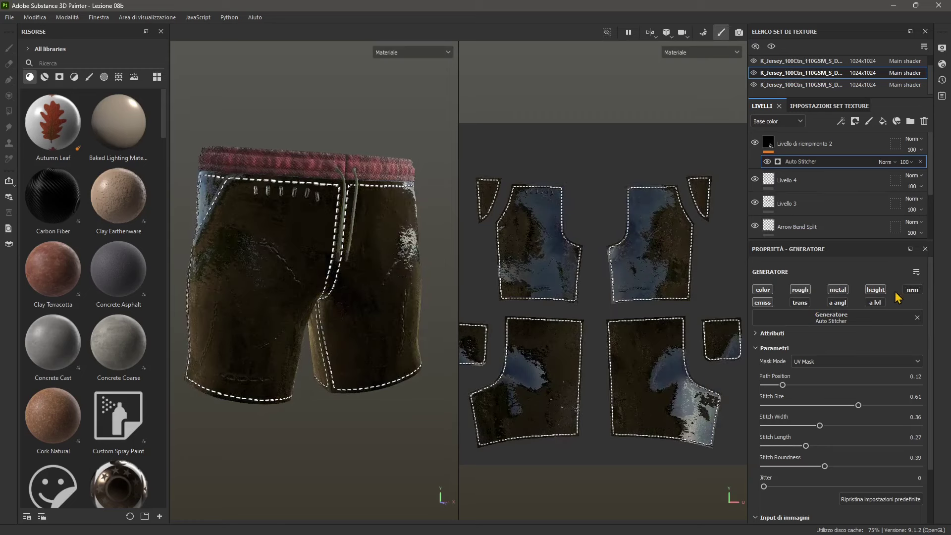
{"action": "left_click", "coordinate": [803, 291]}
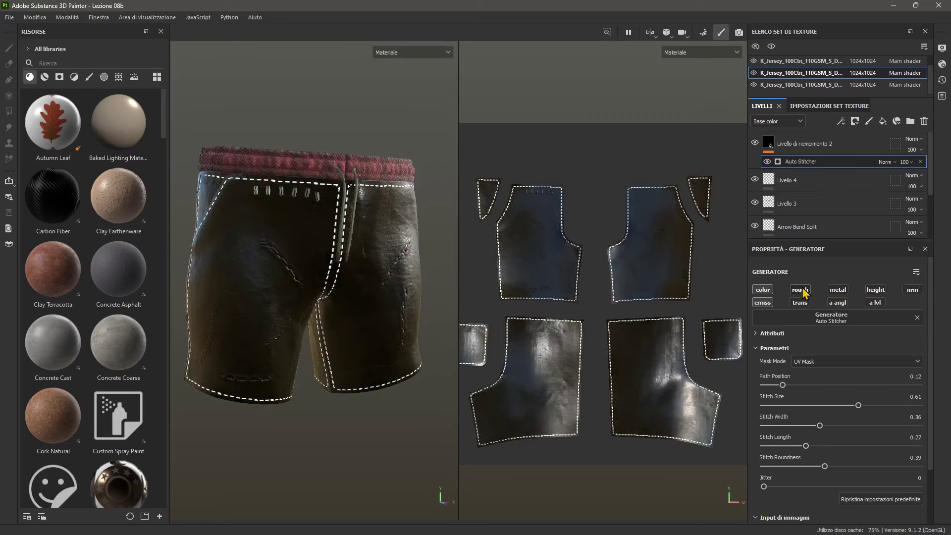
{"action": "left_click", "coordinate": [762, 304]}
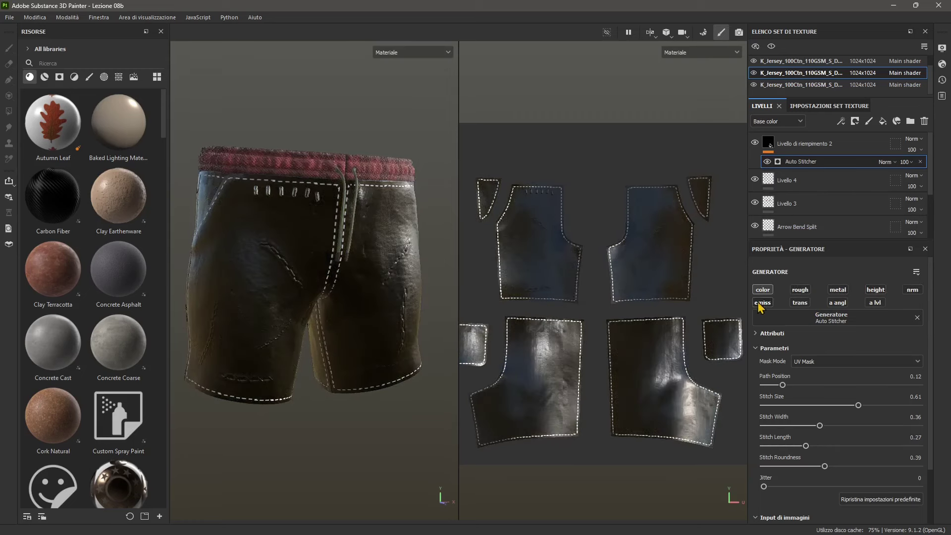
{"action": "left_click", "coordinate": [761, 304]}
{"action": "left_click", "coordinate": [763, 290]}
{"action": "left_click", "coordinate": [763, 303]}
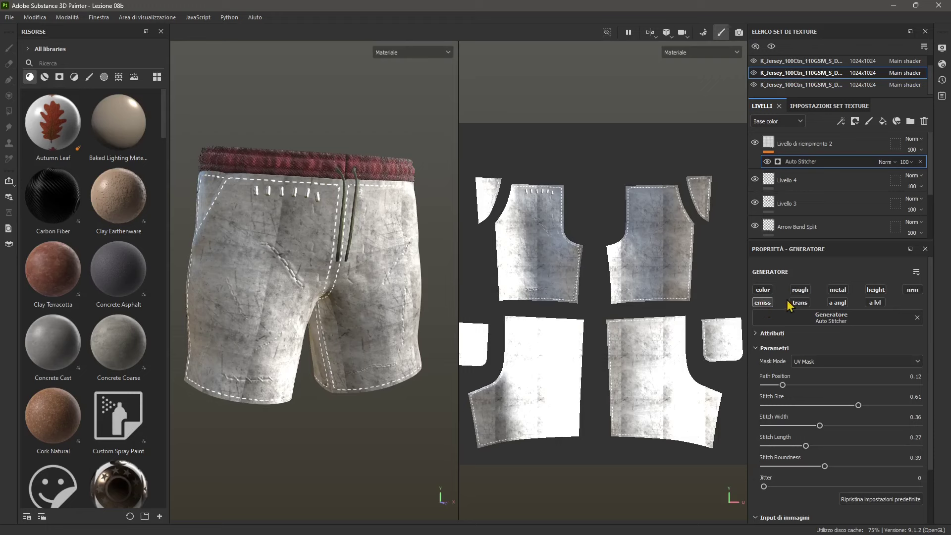
{"action": "left_click", "coordinate": [763, 303]}
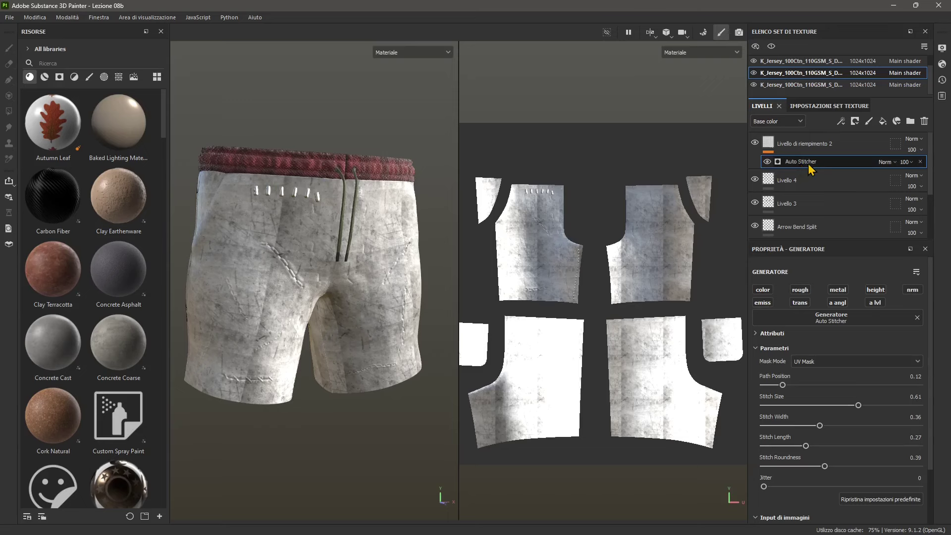
{"action": "left_click", "coordinate": [763, 290]}
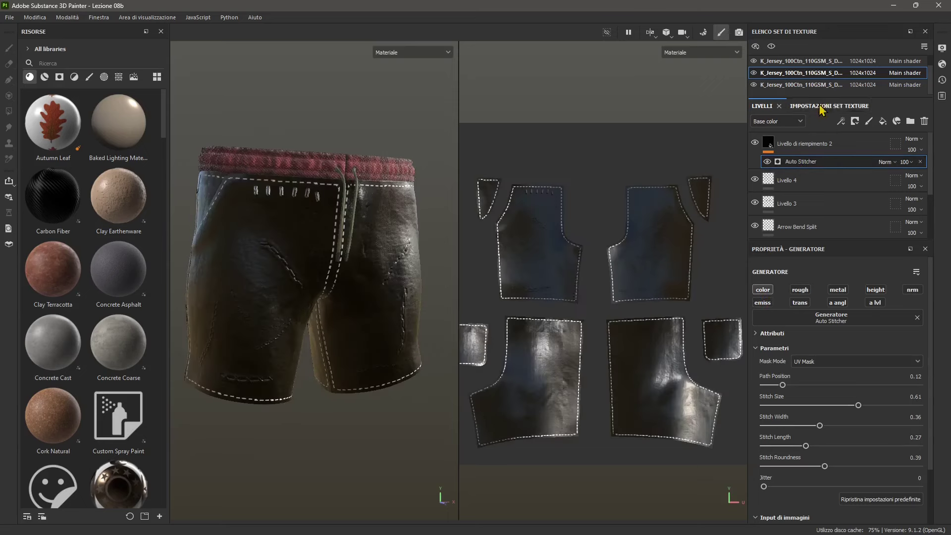
Set the blending mode of Livello di riempimento 2 to Linear dodge (Add)
{"action": "left_click", "coordinate": [824, 144]}
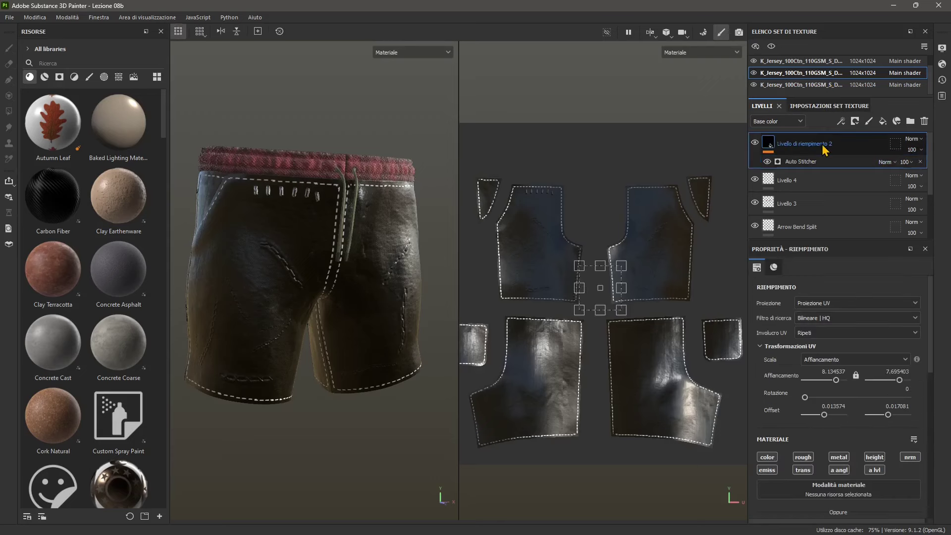
{"action": "left_click", "coordinate": [917, 140]}
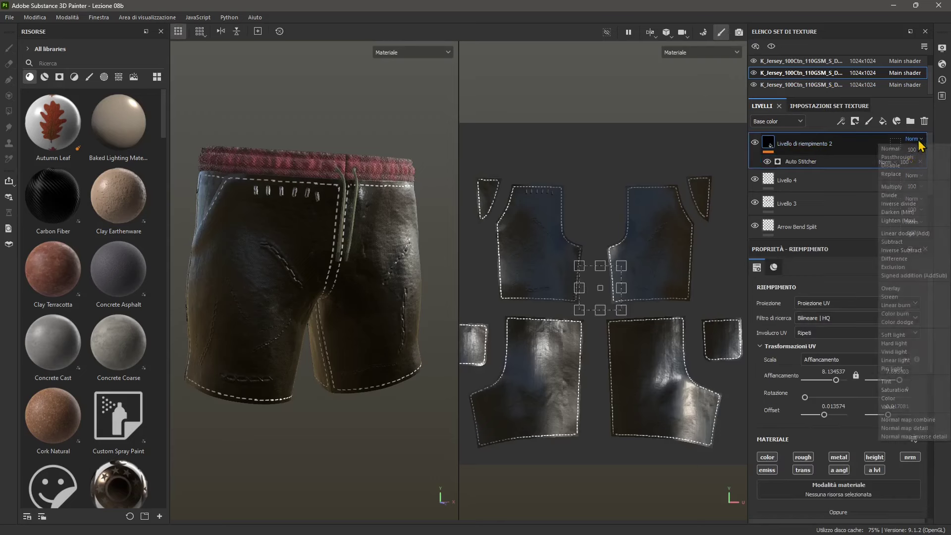
{"action": "left_click", "coordinate": [911, 152]}
{"action": "left_click", "coordinate": [909, 154]}
{"action": "left_click", "coordinate": [909, 155]}
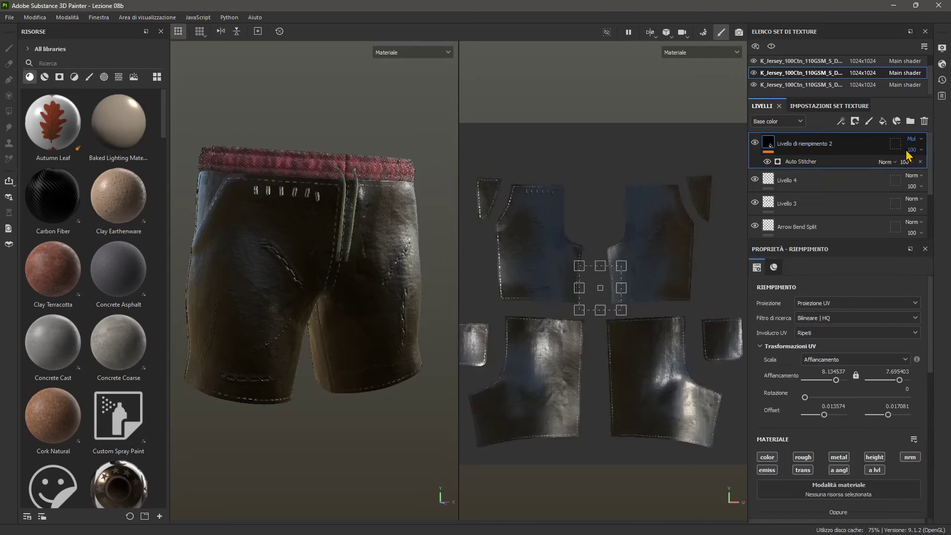
{"action": "left_click", "coordinate": [910, 154]}
{"action": "scroll", "coordinate": [909, 154], "scroll_direction": "down", "scroll_amount": 7}
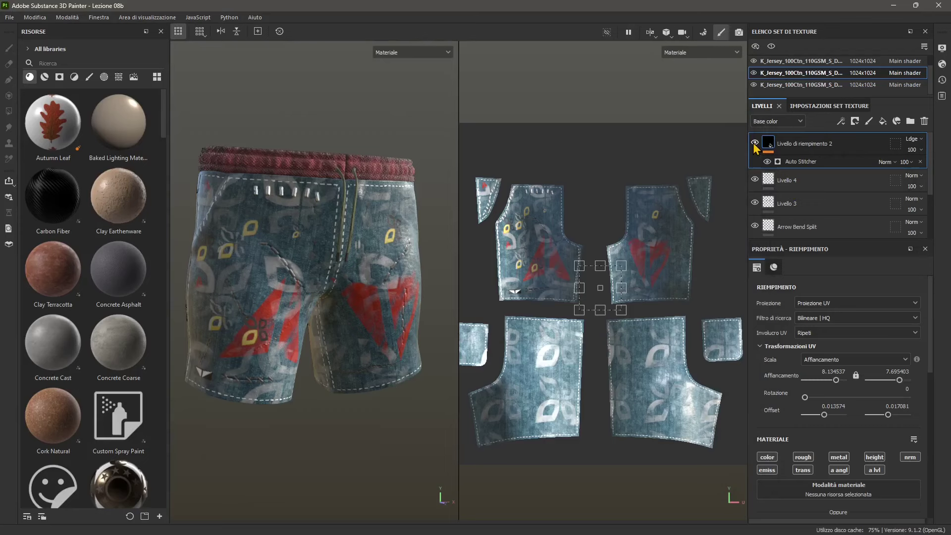
Select Livello 4 and toggle its visibility off and on to examine what it contributes to the shorts
{"action": "left_click", "coordinate": [768, 180]}
{"action": "scroll", "coordinate": [793, 185], "scroll_direction": "down", "scroll_amount": 1}
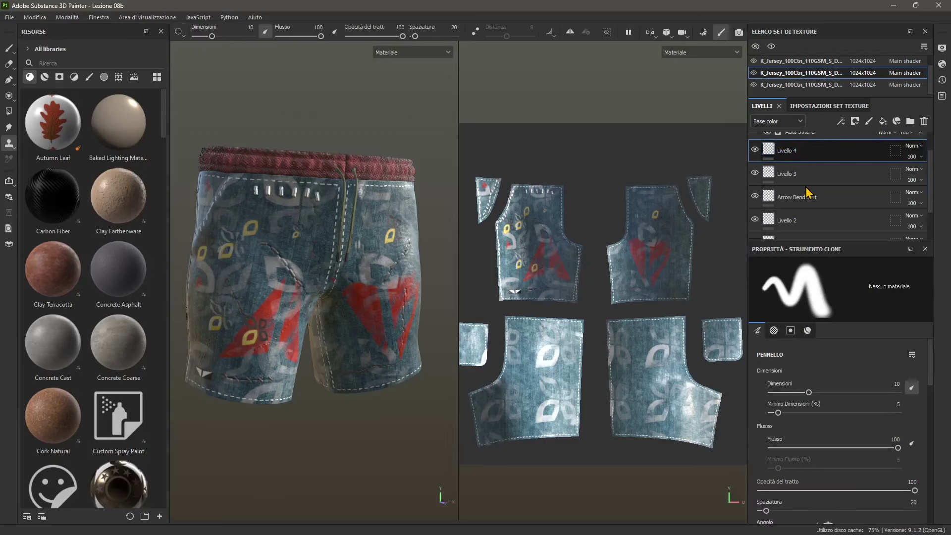
{"action": "left_click", "coordinate": [755, 150]}
{"action": "left_click", "coordinate": [756, 150]}
{"action": "left_click", "coordinate": [755, 151]}
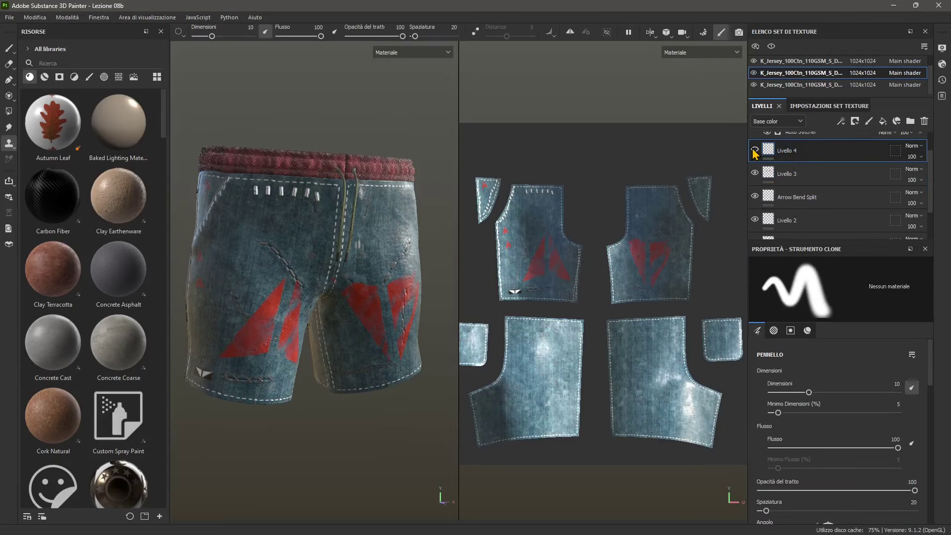
{"action": "left_click", "coordinate": [755, 150]}
Duplicate Livello 4, cycle through blending modes on the copy and set it to Saturation
{"action": "right_click", "coordinate": [789, 155]}
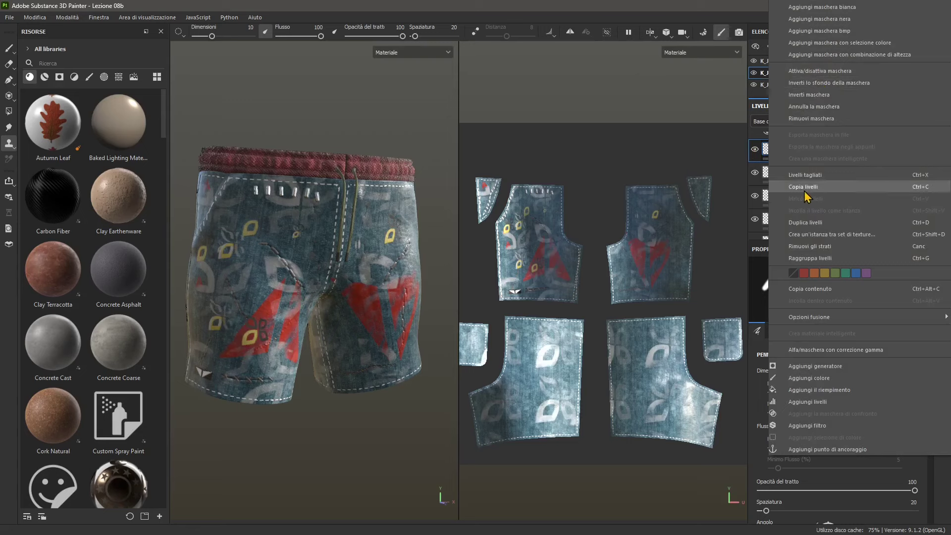
{"action": "left_click", "coordinate": [806, 222]}
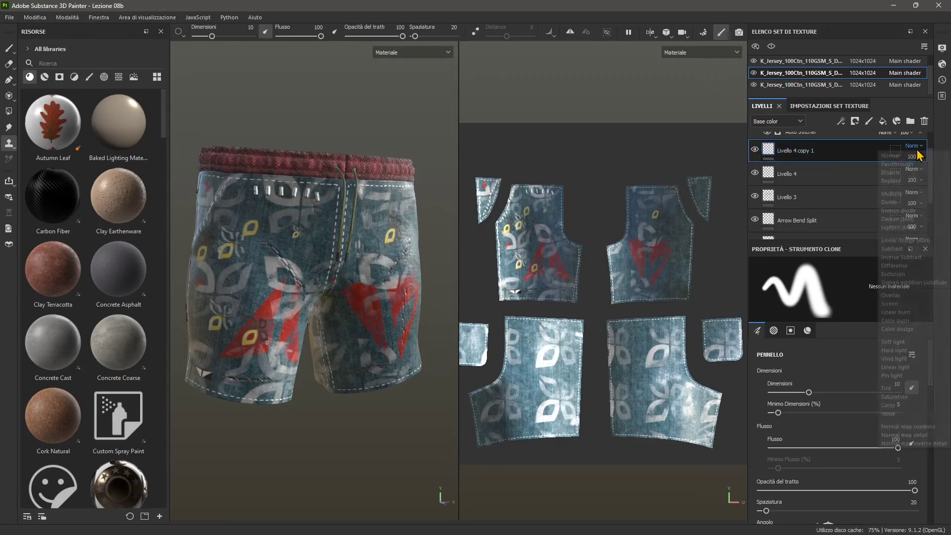
{"action": "scroll", "coordinate": [918, 155], "scroll_direction": "down", "scroll_amount": 10}
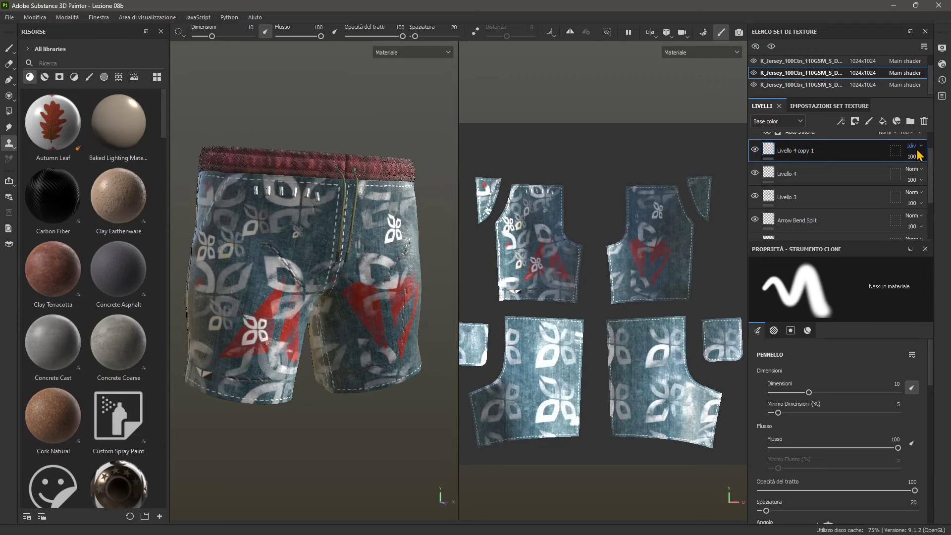
{"action": "scroll", "coordinate": [918, 155], "scroll_direction": "down", "scroll_amount": 4}
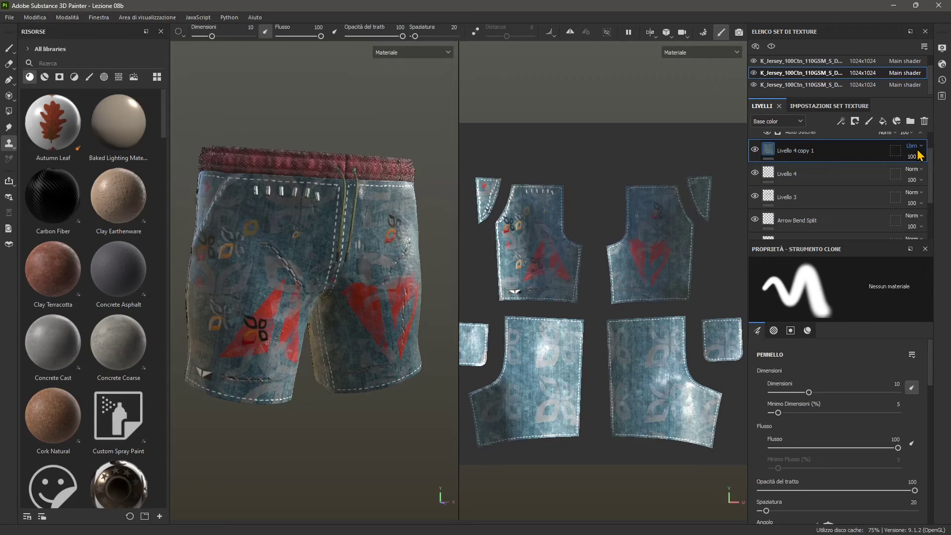
{"action": "scroll", "coordinate": [917, 155], "scroll_direction": "down", "scroll_amount": 10}
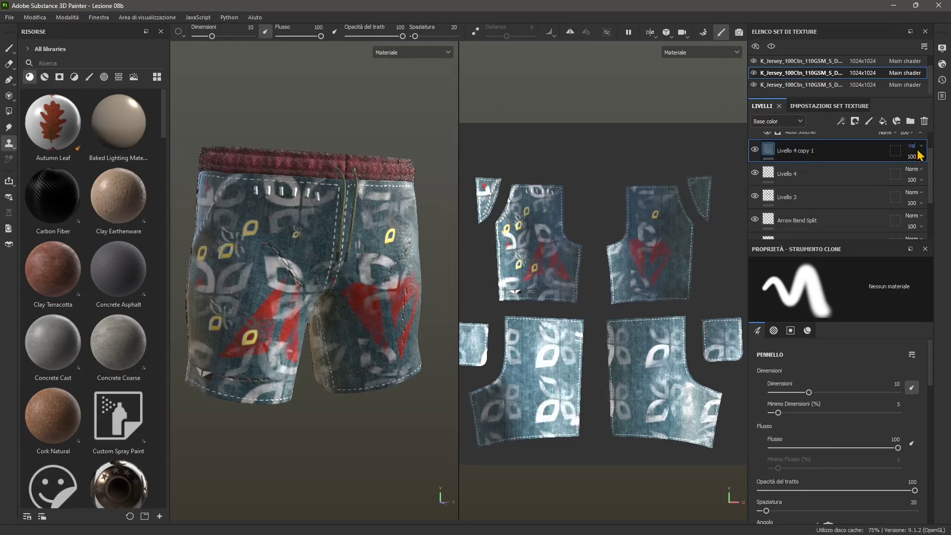
{"action": "scroll", "coordinate": [917, 155], "scroll_direction": "down", "scroll_amount": 3}
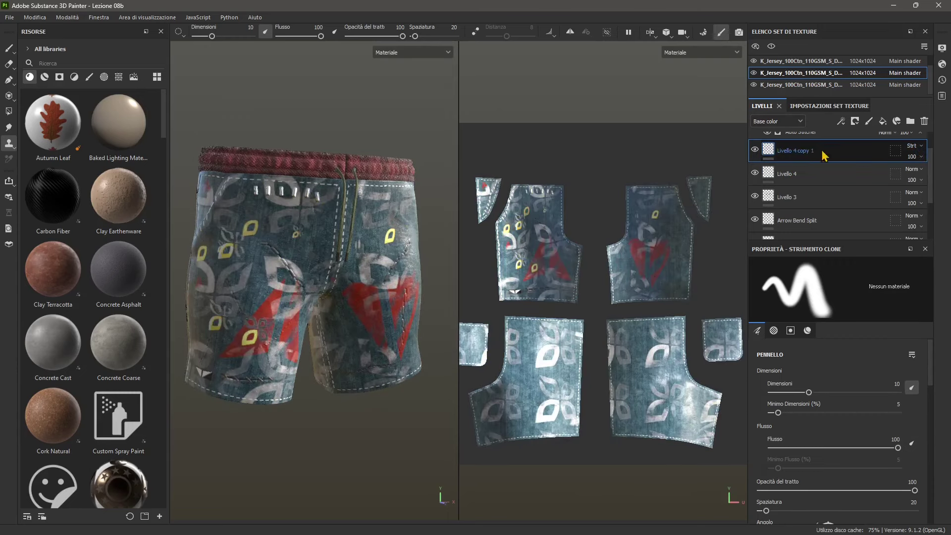
Assign the teal color label to the duplicated layer, Livello 4 copy 1
{"action": "right_click", "coordinate": [804, 151]}
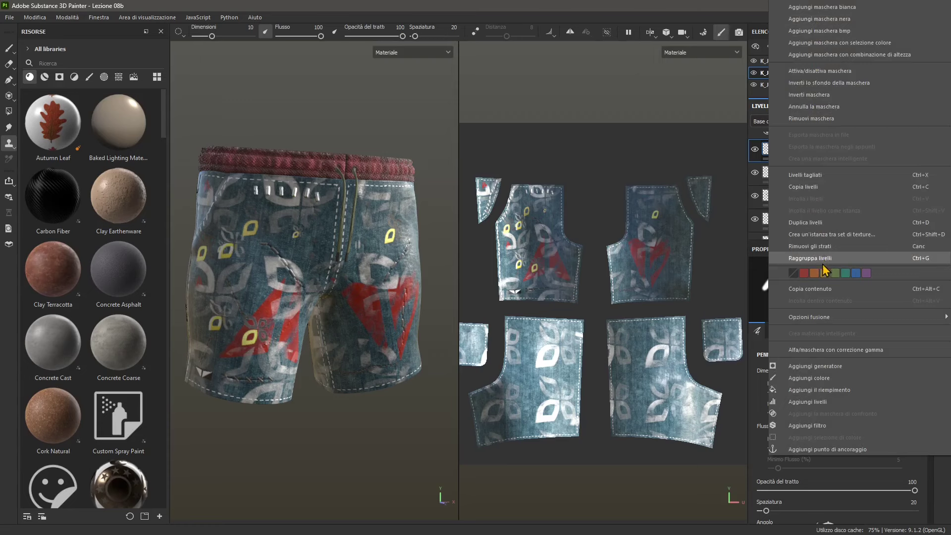
{"action": "left_click", "coordinate": [847, 274]}
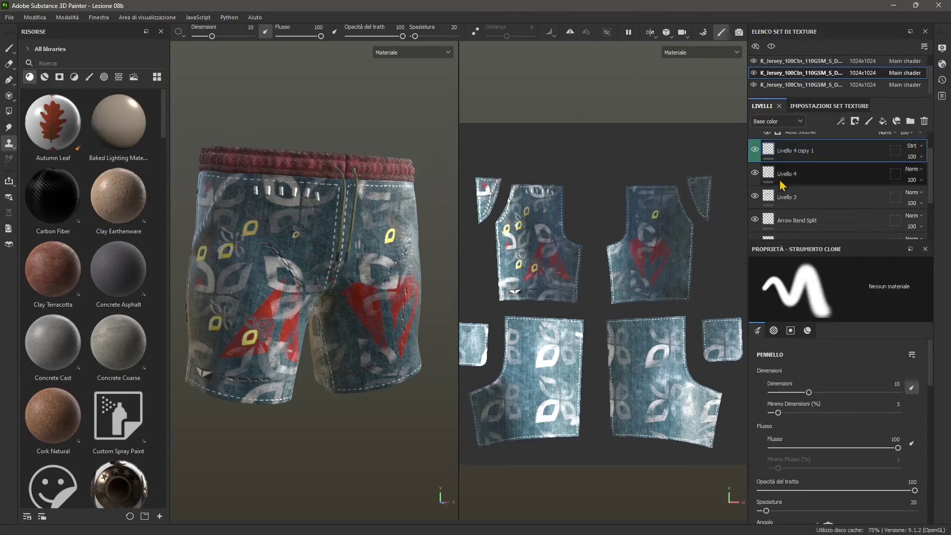
{"action": "right_click", "coordinate": [803, 161]}
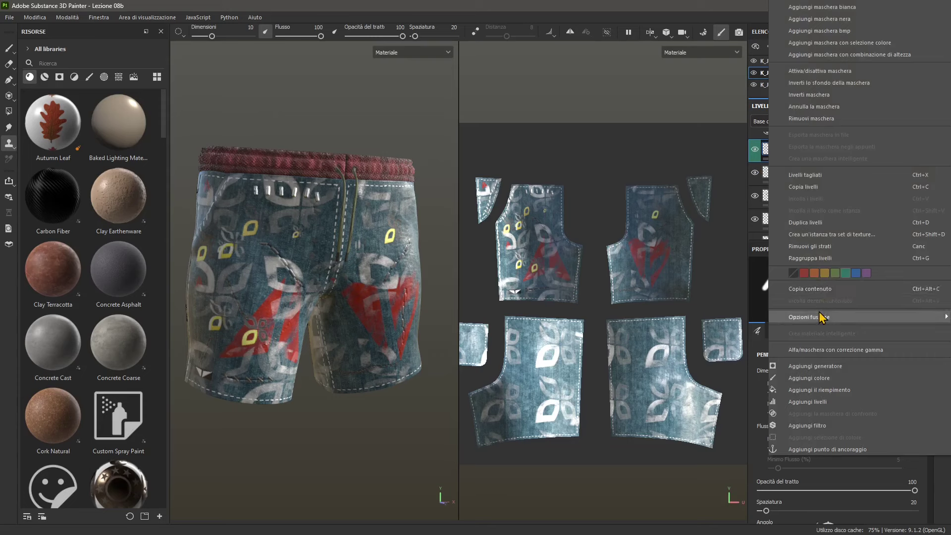
{"action": "mouse_move", "coordinate": [828, 318]}
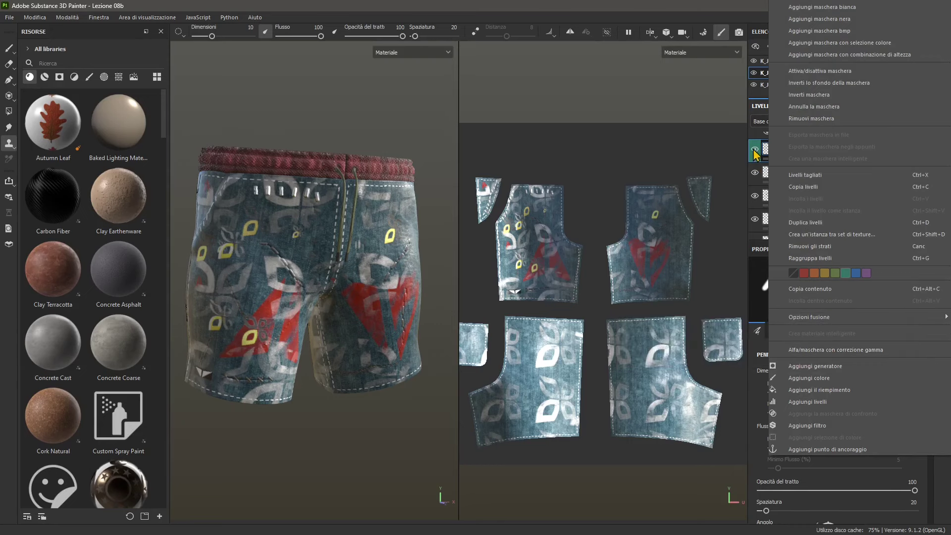
{"action": "key", "text": "Escape"}
Add a second generator above Auto Stitcher on Livello di riempimento 2 and assign the Dirt generator to it
{"action": "scroll", "coordinate": [801, 191], "scroll_direction": "up", "scroll_amount": 2}
{"action": "left_click", "coordinate": [797, 163]}
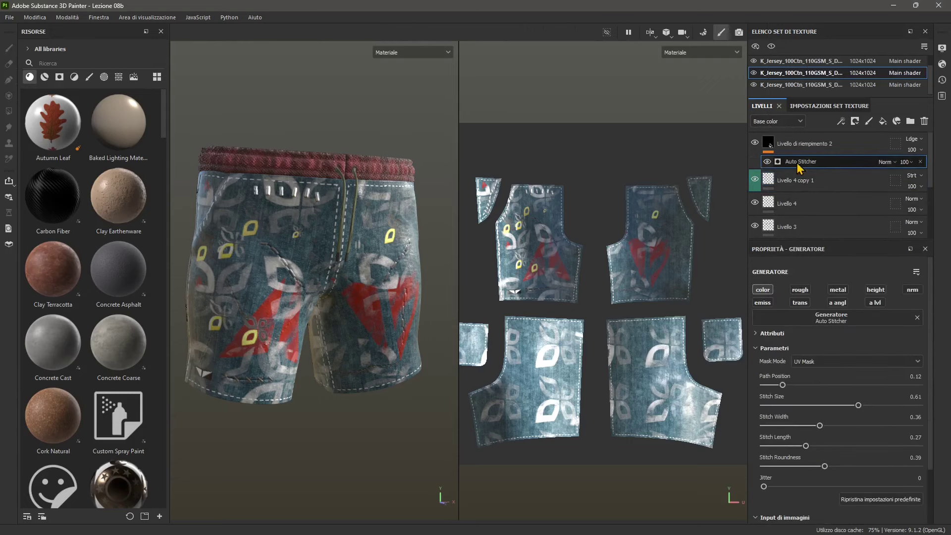
{"action": "right_click", "coordinate": [798, 168]}
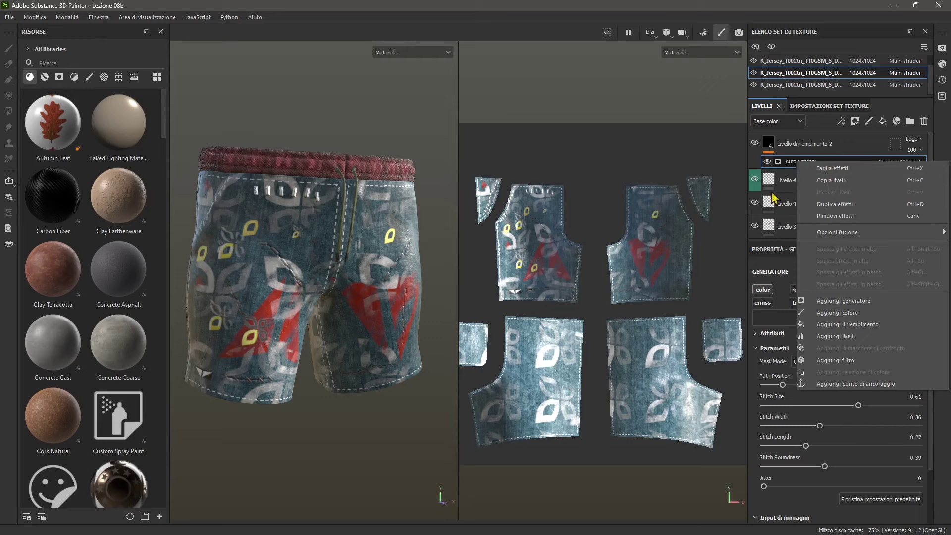
{"action": "left_click", "coordinate": [848, 301]}
{"action": "left_click", "coordinate": [837, 316]}
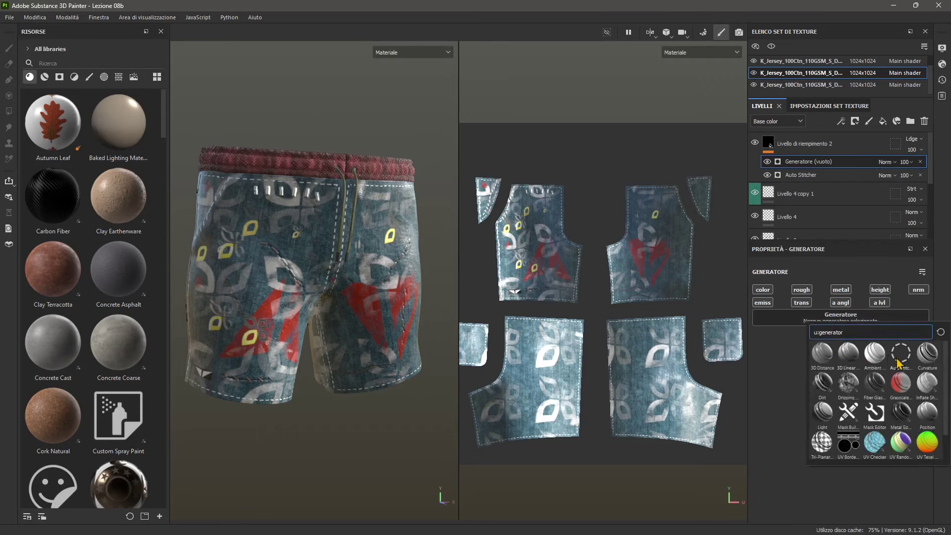
{"action": "left_click", "coordinate": [829, 388]}
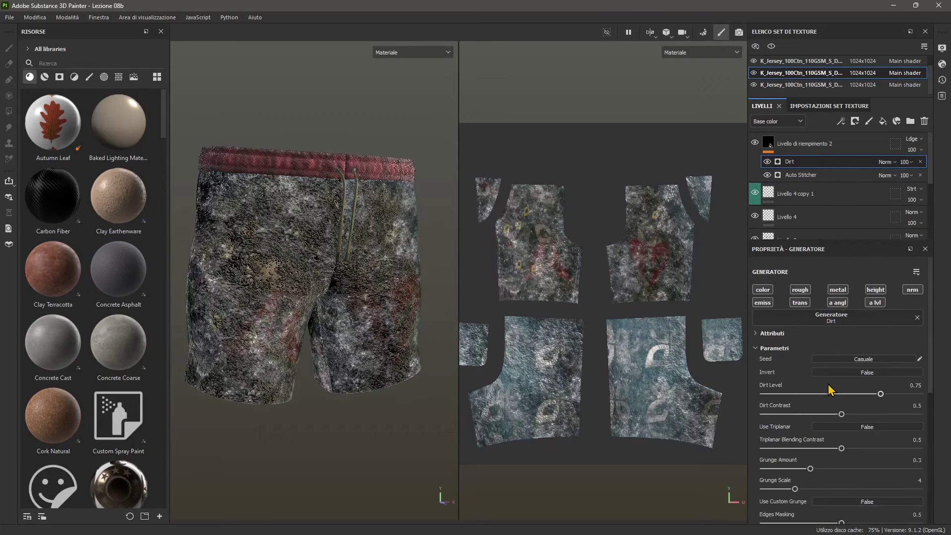
Copy the Dirt generator effect and remove it from Livello di riempimento 2
{"action": "left_click", "coordinate": [802, 175]}
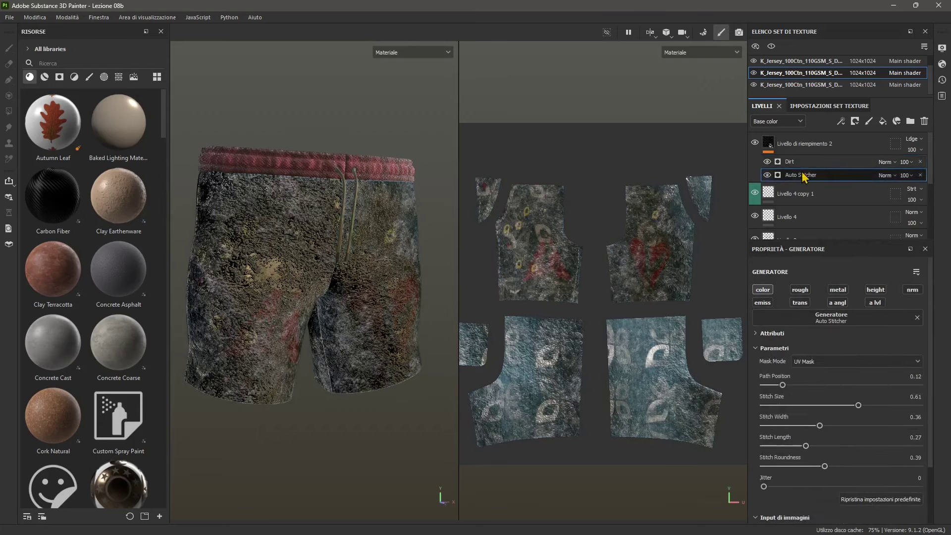
{"action": "left_click", "coordinate": [792, 162]}
{"action": "right_click", "coordinate": [792, 162]}
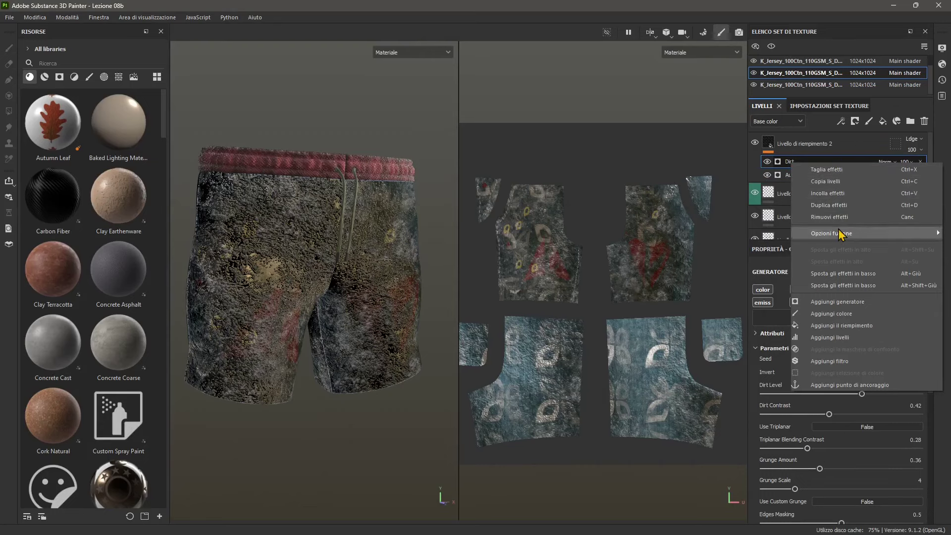
{"action": "left_click", "coordinate": [836, 180]}
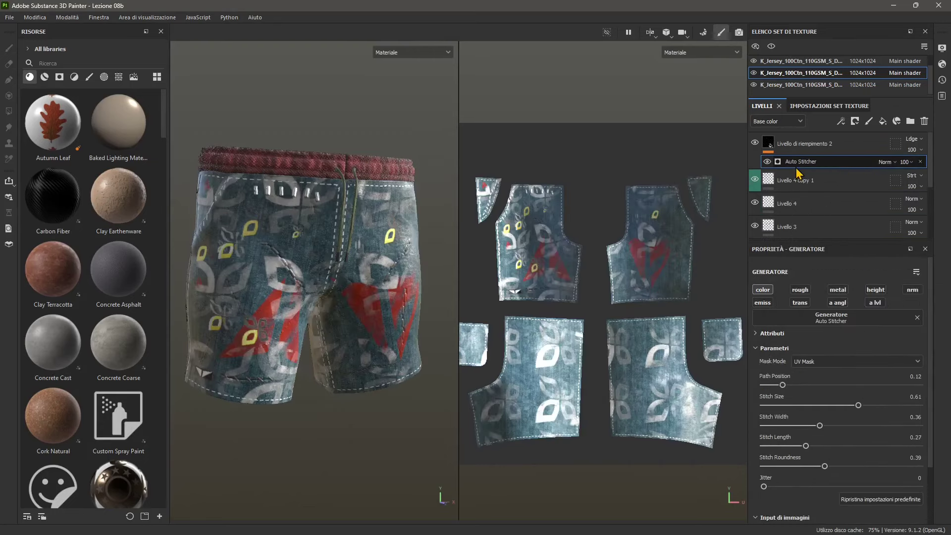
Add the Charcoal smart material above Livello di riempimento 2
{"action": "left_click", "coordinate": [799, 146]}
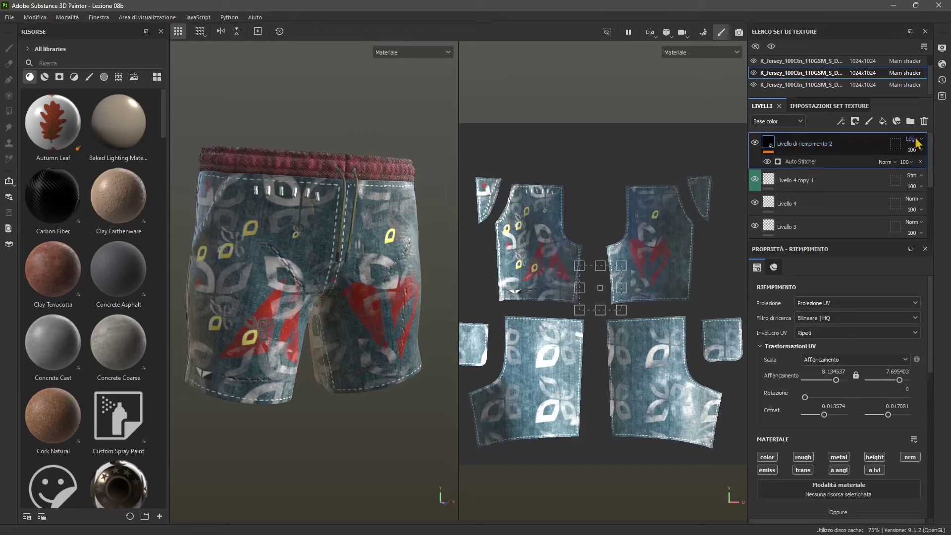
{"action": "left_click", "coordinate": [896, 121]}
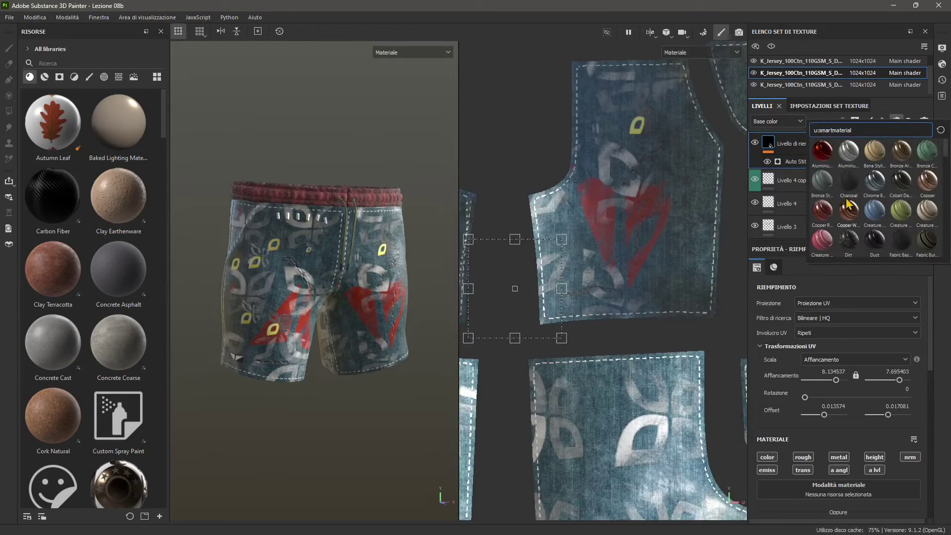
{"action": "left_click", "coordinate": [853, 184]}
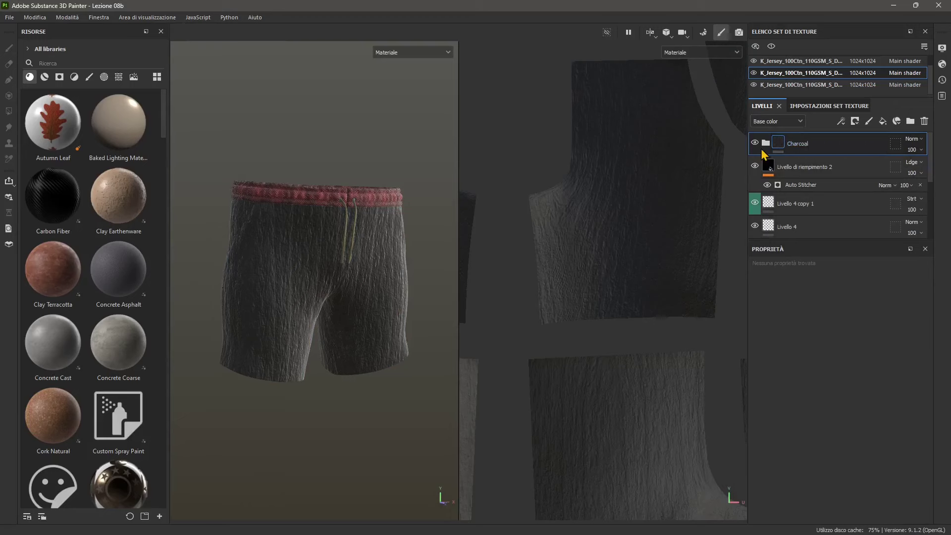
Expand the Charcoal folder and toggle visibility in its Color Balance and Damage layers to examine their contribution
{"action": "left_click", "coordinate": [766, 145]}
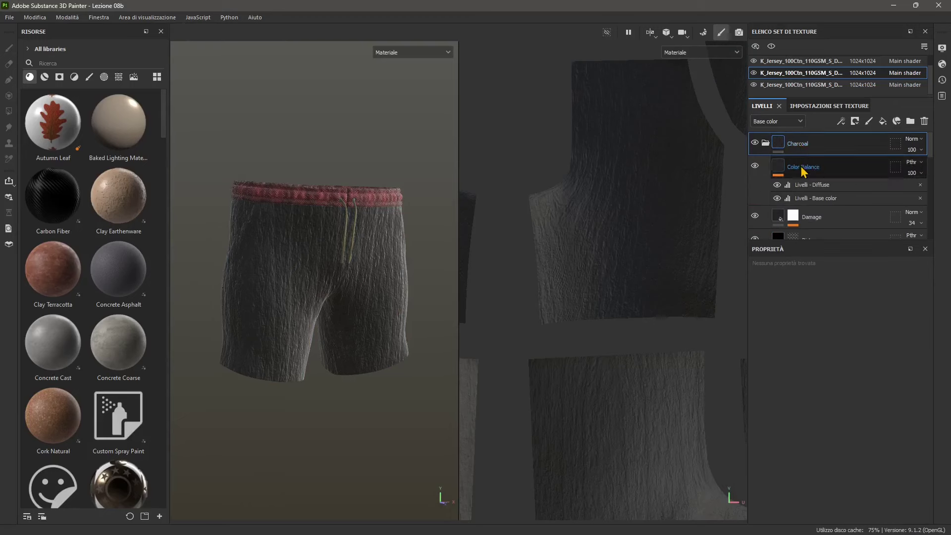
{"action": "left_click", "coordinate": [804, 169]}
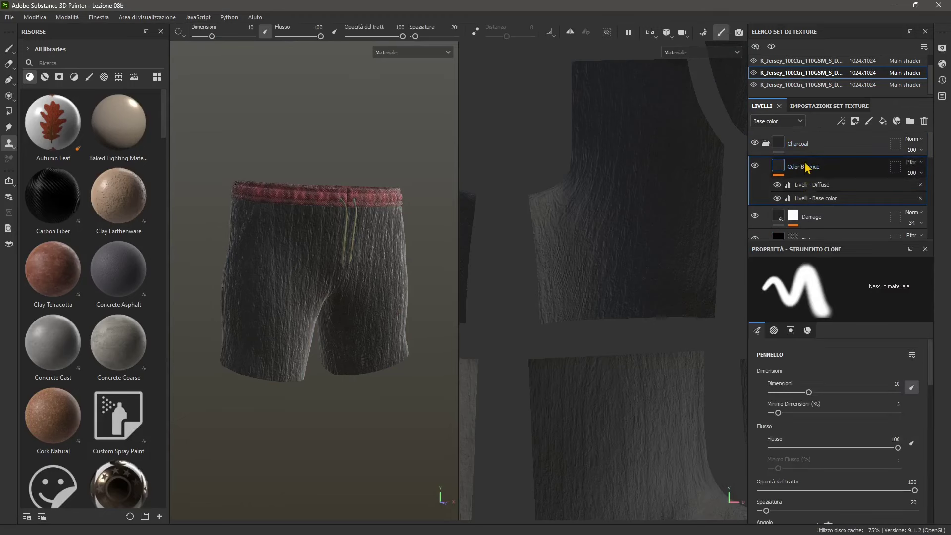
{"action": "left_click", "coordinate": [778, 198]}
{"action": "left_click", "coordinate": [777, 198]}
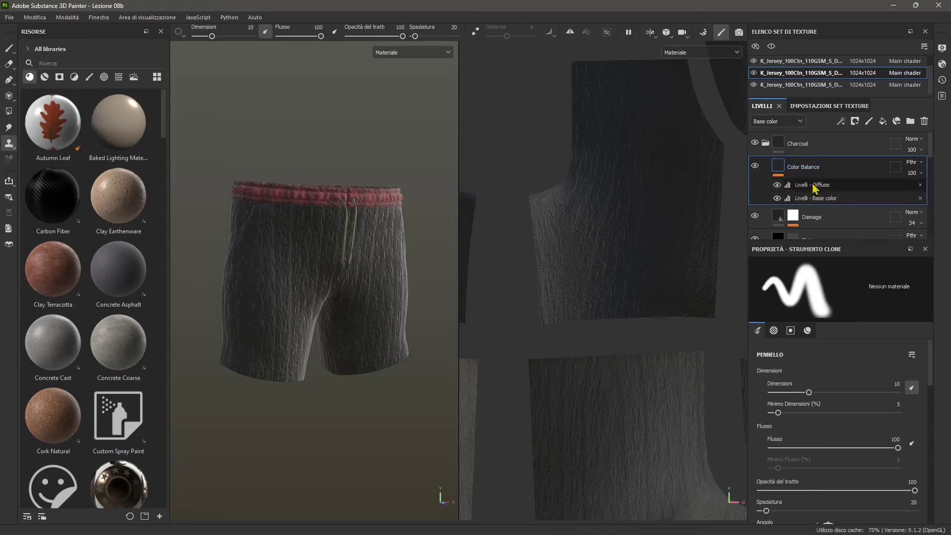
{"action": "scroll", "coordinate": [792, 183], "scroll_direction": "down", "scroll_amount": 1}
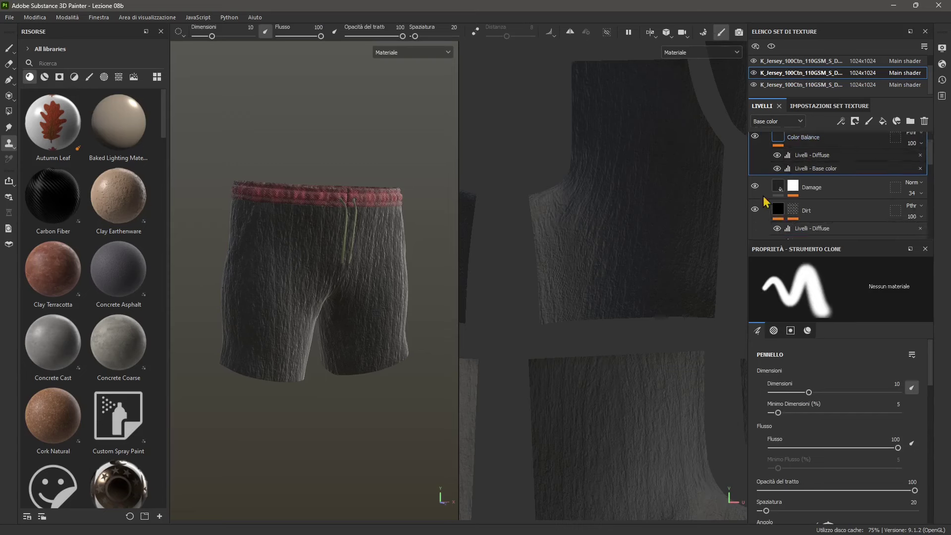
{"action": "left_click", "coordinate": [754, 187]}
{"action": "scroll", "coordinate": [819, 207], "scroll_direction": "down", "scroll_amount": 1}
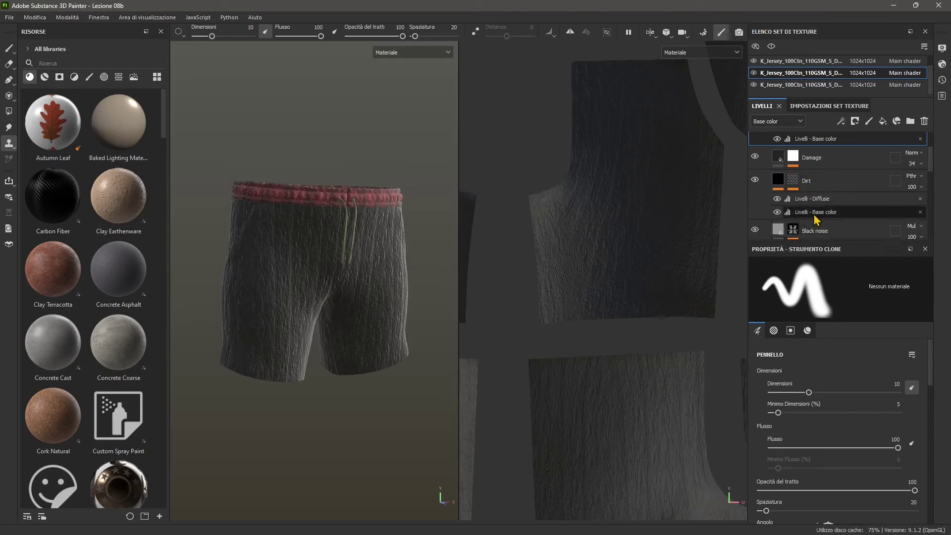
Toggle the visibility of Charcoal's Base layer off and on to examine its effect on the shorts
{"action": "scroll", "coordinate": [757, 232], "scroll_direction": "down", "scroll_amount": 2}
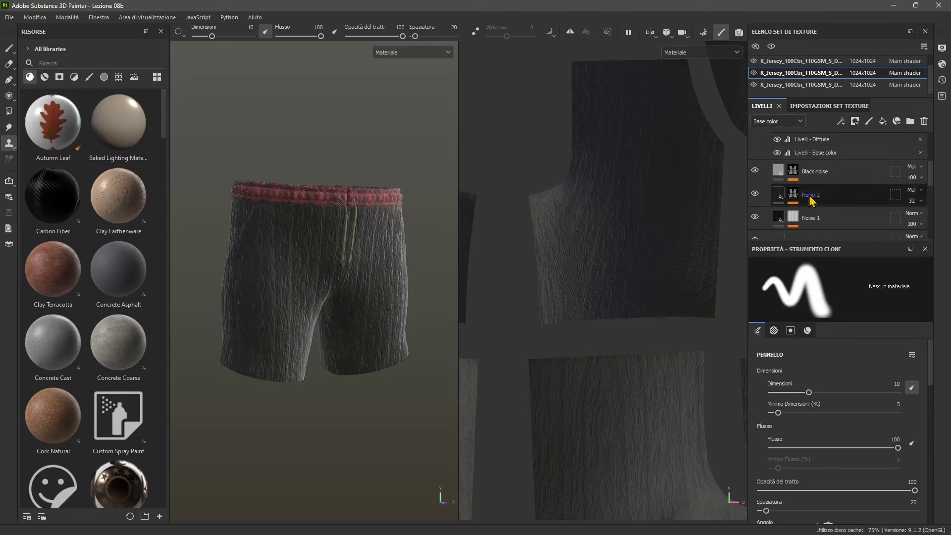
{"action": "scroll", "coordinate": [757, 220], "scroll_direction": "down", "scroll_amount": 2}
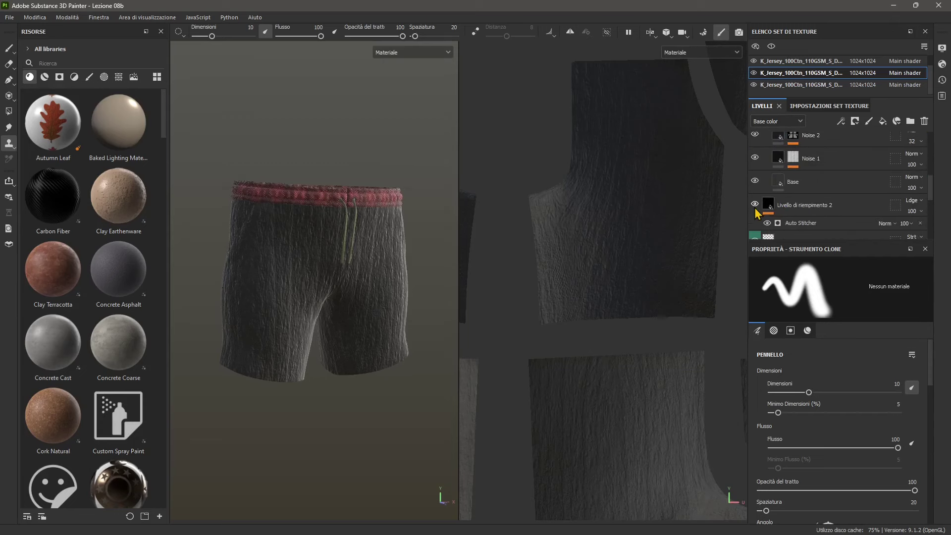
{"action": "left_click", "coordinate": [755, 181]}
{"action": "double_click", "coordinate": [755, 182]}
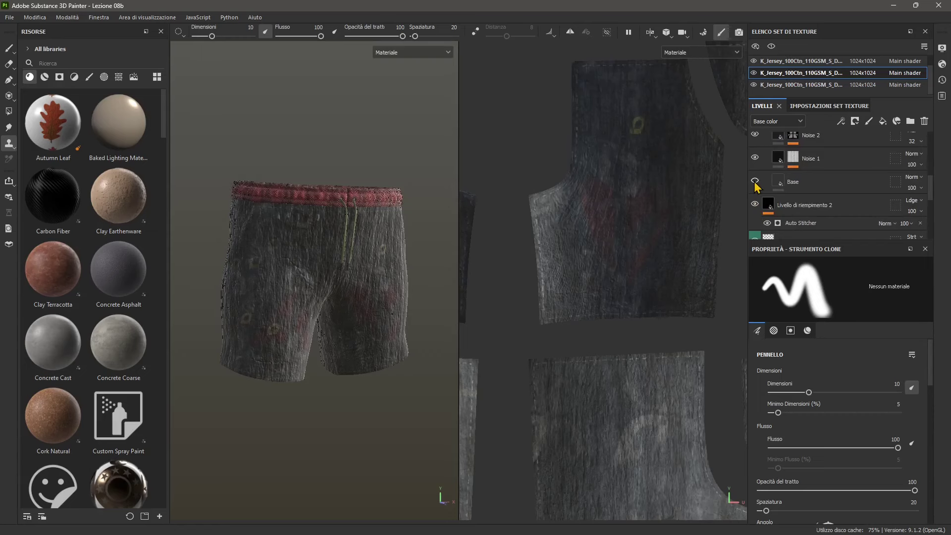
{"action": "left_click", "coordinate": [755, 182]}
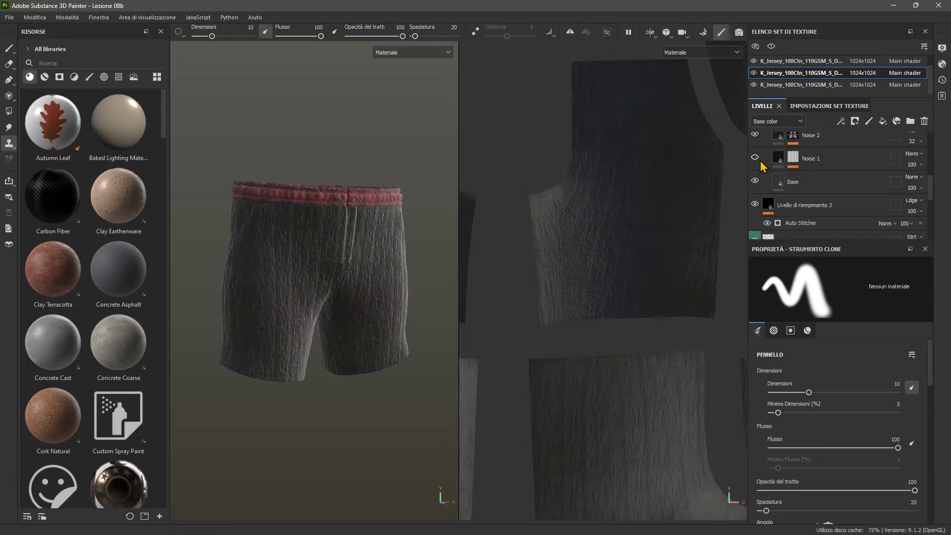
Paste the copied Dirt generator effect onto the Base layer of the Charcoal material
{"action": "left_click", "coordinate": [793, 182]}
{"action": "right_click", "coordinate": [807, 184]}
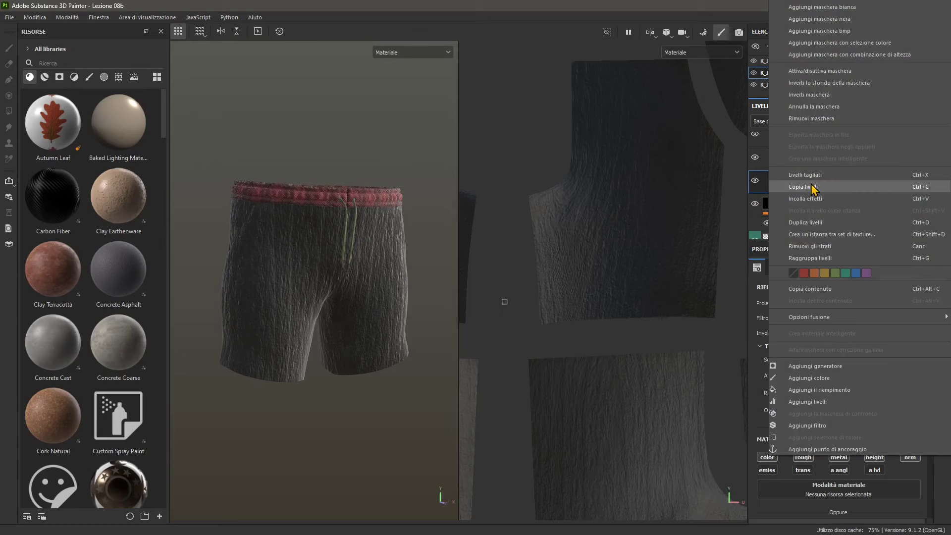
{"action": "left_click", "coordinate": [805, 198]}
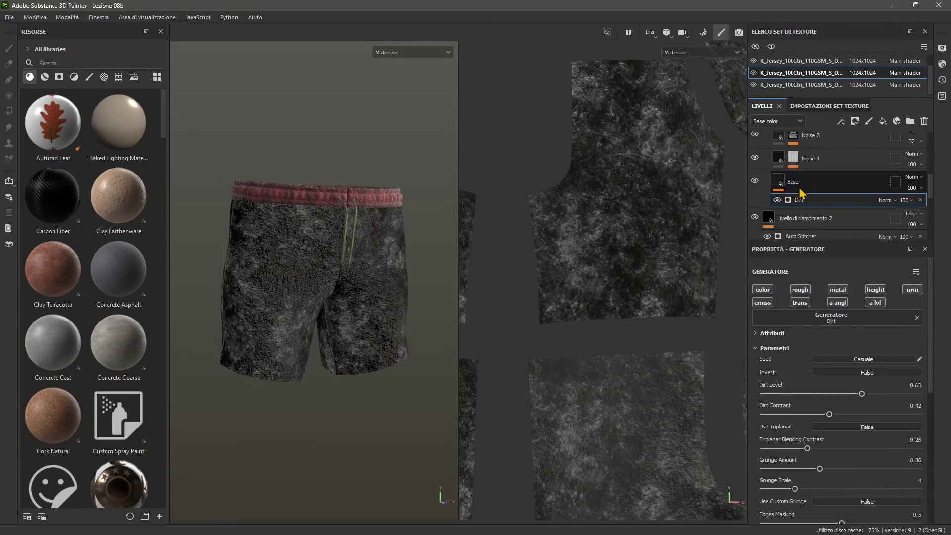
Collapse the Charcoal folder, select it and cycle through its blending modes to compare their effect on the shorts
{"action": "scroll", "coordinate": [822, 188], "scroll_direction": "up", "scroll_amount": 5}
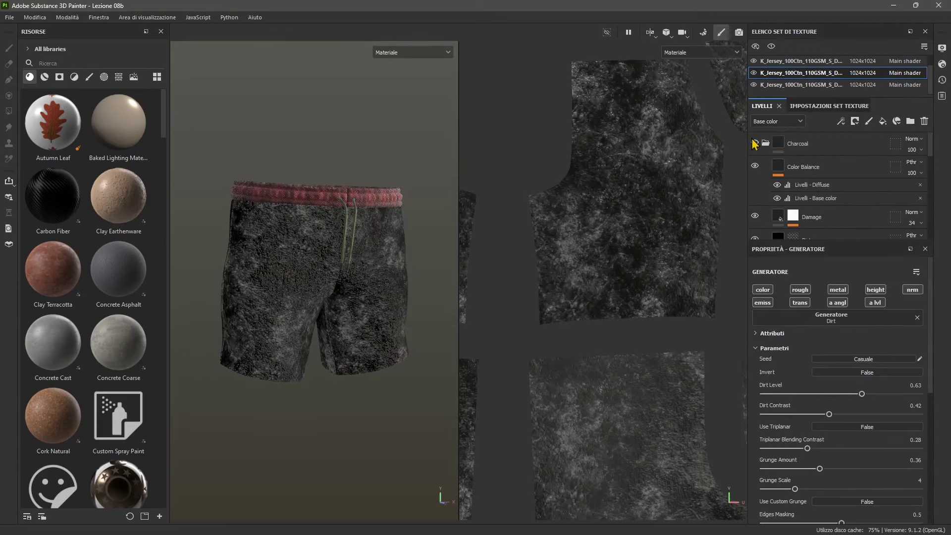
{"action": "left_click", "coordinate": [766, 143]}
{"action": "left_click", "coordinate": [773, 140]}
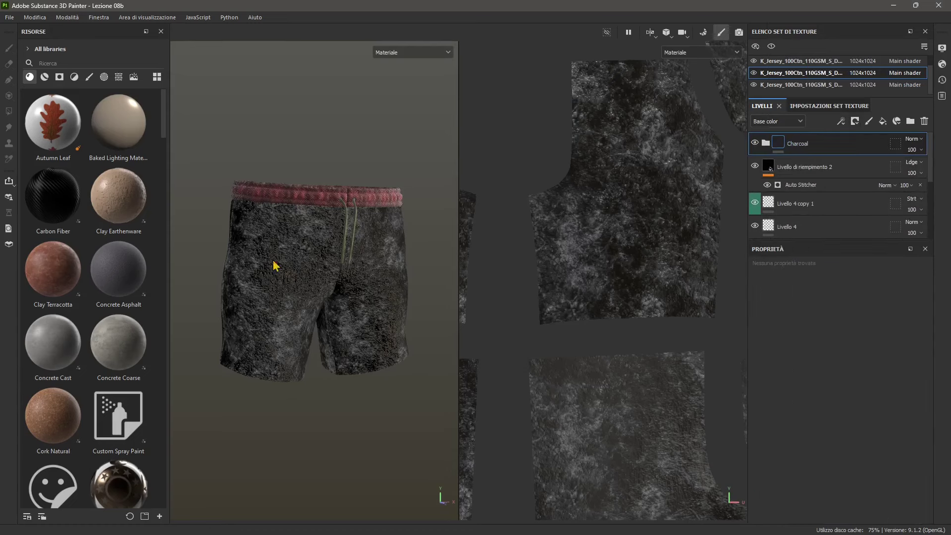
{"action": "left_click", "coordinate": [918, 139]}
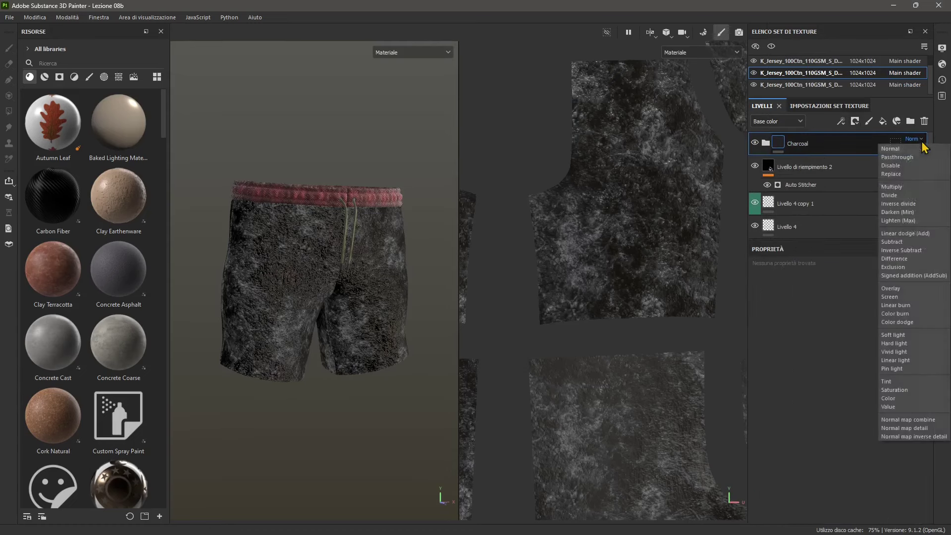
{"action": "left_click", "coordinate": [923, 148]}
{"action": "scroll", "coordinate": [910, 151], "scroll_direction": "down", "scroll_amount": 10}
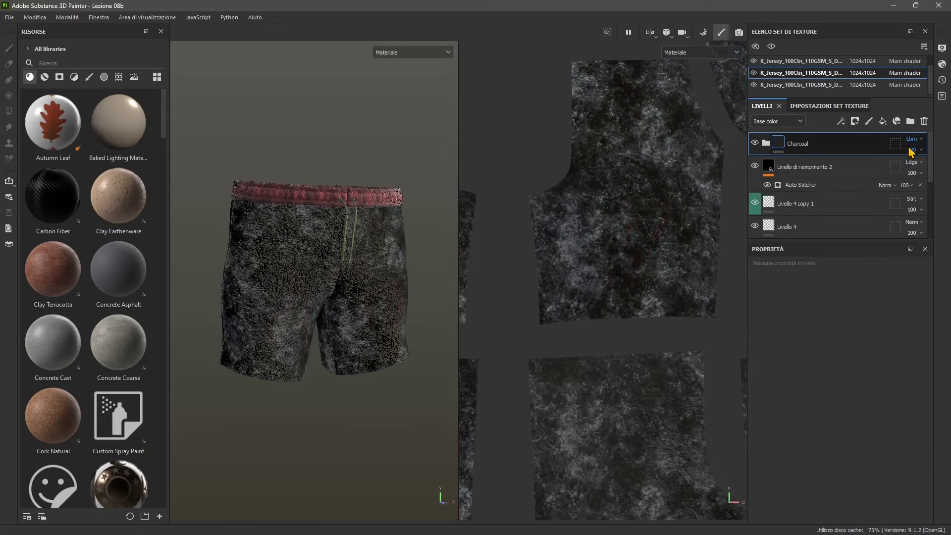
{"action": "scroll", "coordinate": [910, 151], "scroll_direction": "down", "scroll_amount": 8}
{"action": "scroll", "coordinate": [911, 151], "scroll_direction": "down", "scroll_amount": 2}
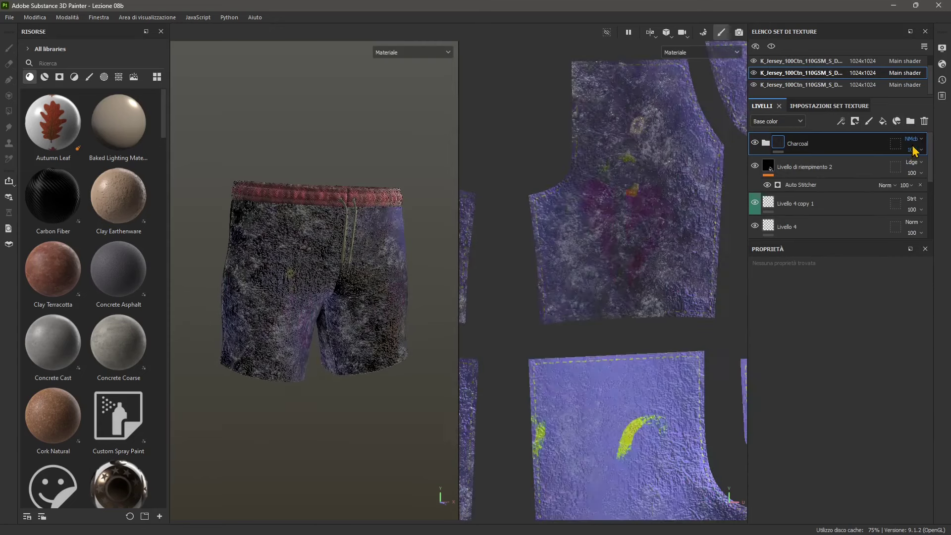
Lower the Charcoal folder's opacity to 18 and set its blending mode back to Normal
{"action": "left_click", "coordinate": [912, 150]}
{"action": "left_click_drag", "start_coordinate": [915, 168], "coordinate": [923, 152]}
{"action": "left_click", "coordinate": [914, 139]}
{"action": "left_click", "coordinate": [912, 159]}
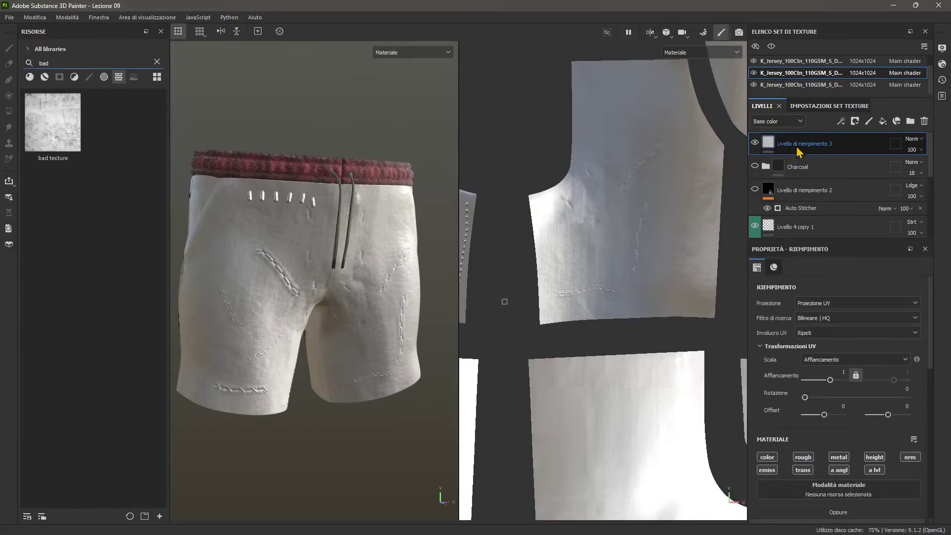
Assign the bad texture image to the Base color of Livello di riempimento 3 and set its UV tiling to 9.3
{"action": "scroll", "coordinate": [818, 389], "scroll_direction": "down", "scroll_amount": 3}
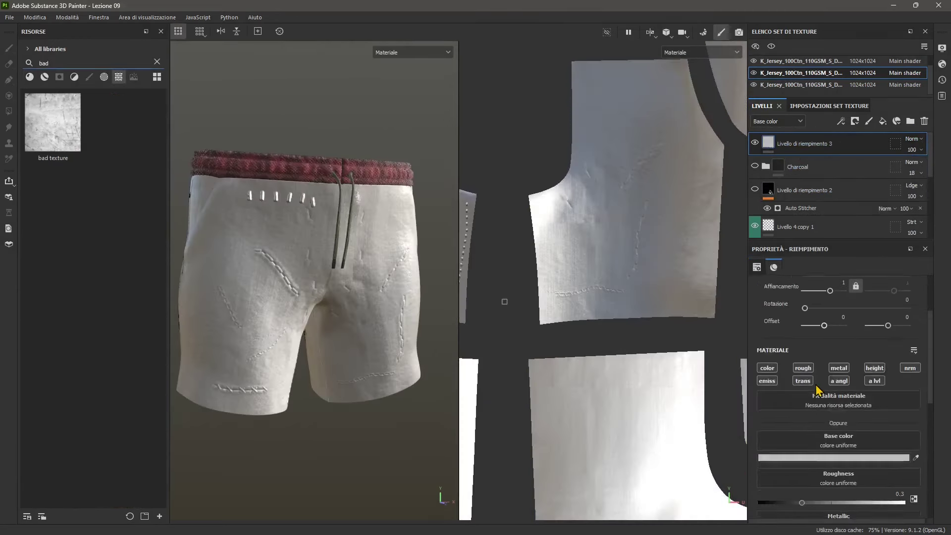
{"action": "left_click_drag", "start_coordinate": [53, 122], "coordinate": [838, 412]}
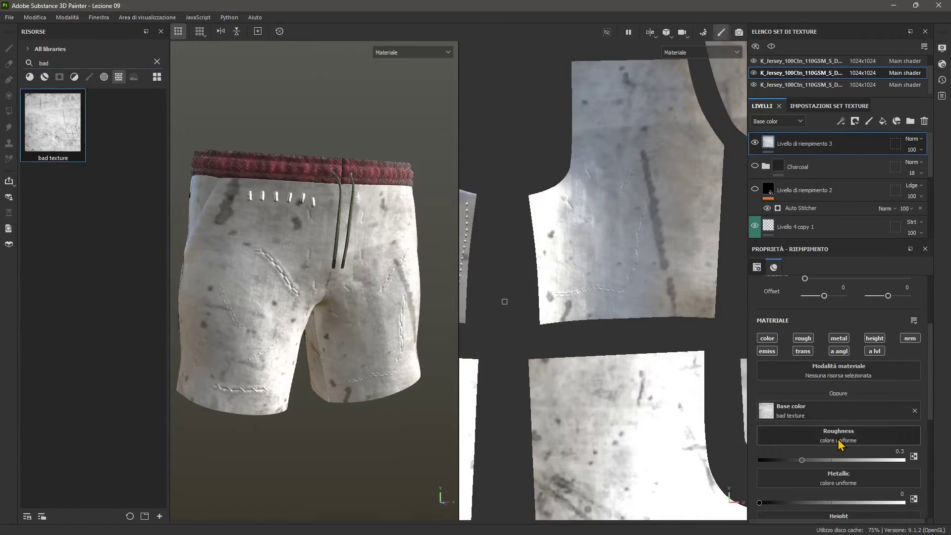
{"action": "scroll", "coordinate": [823, 397], "scroll_direction": "up", "scroll_amount": 5}
{"action": "left_click_drag", "start_coordinate": [830, 380], "coordinate": [837, 383]}
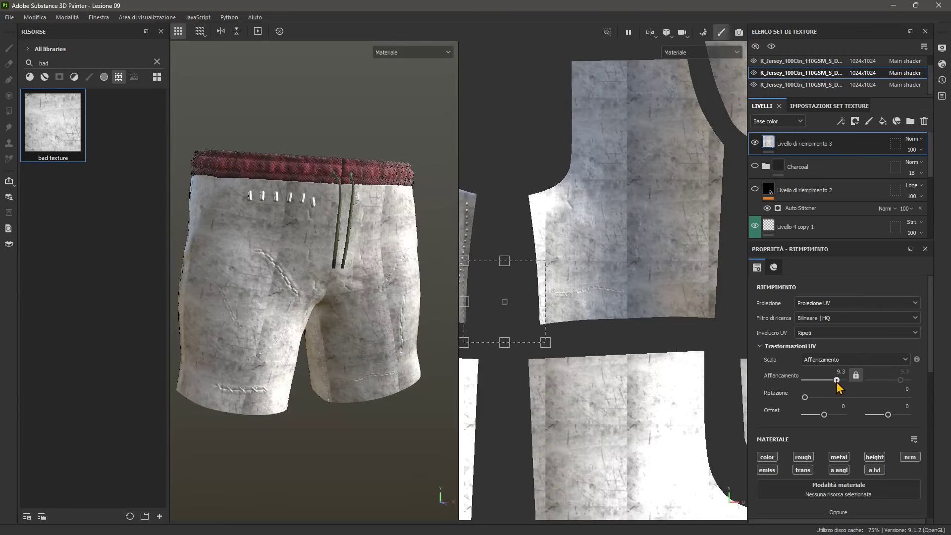
Add a paint effect to Livello di riempimento 3
{"action": "scroll", "coordinate": [278, 244], "scroll_direction": "up", "scroll_amount": 3}
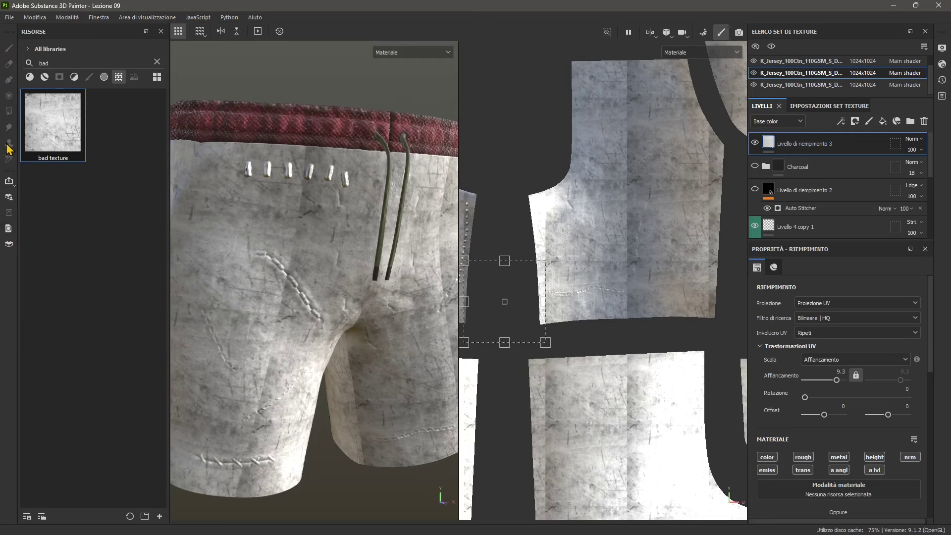
{"action": "left_click", "coordinate": [843, 124]}
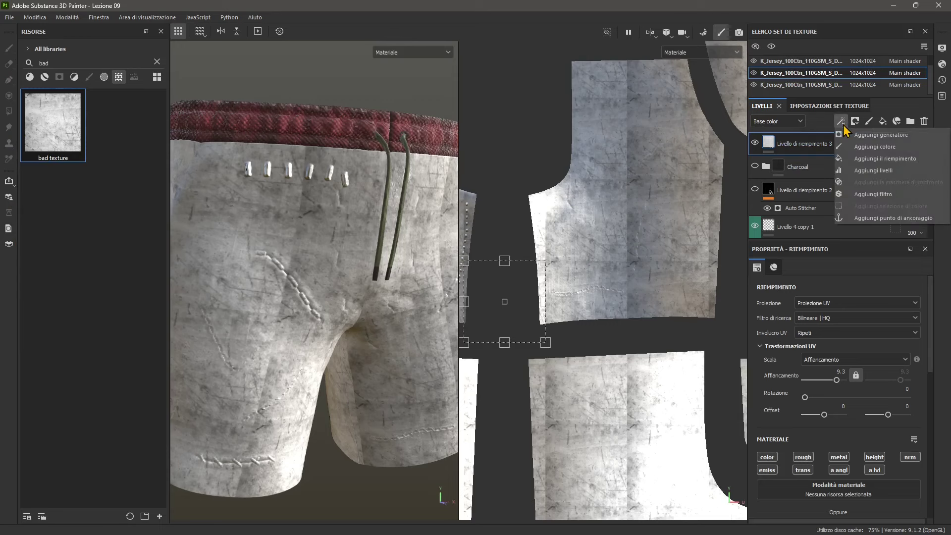
{"action": "left_click", "coordinate": [870, 148]}
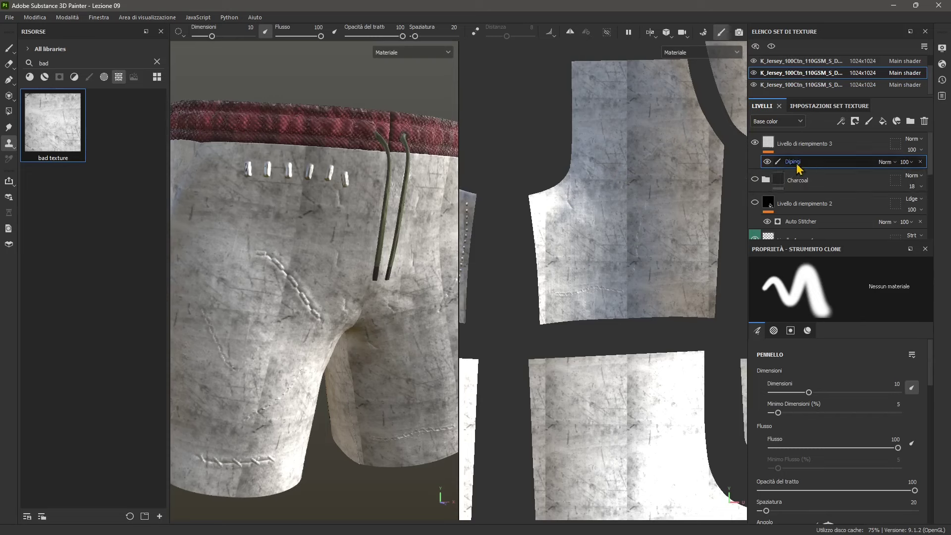
Try painting freehand strokes over the tiled texture on the front of the shorts with the Paint tool, and undo them
{"action": "left_click", "coordinate": [9, 48]}
{"action": "mouse_move", "coordinate": [191, 207]}
{"action": "left_mouse_down"}
{"action": "mouse_move", "coordinate": [342, 228]}
{"action": "mouse_move", "coordinate": [253, 288]}
{"action": "mouse_move", "coordinate": [270, 310]}
{"action": "left_mouse_up"}
{"action": "mouse_move", "coordinate": [287, 258]}
{"action": "left_mouse_down"}
{"action": "mouse_move", "coordinate": [284, 295]}
{"action": "mouse_move", "coordinate": [260, 321]}
{"action": "mouse_move", "coordinate": [261, 353]}
{"action": "mouse_move", "coordinate": [266, 338]}
{"action": "mouse_move", "coordinate": [276, 338]}
{"action": "mouse_move", "coordinate": [264, 381]}
{"action": "left_mouse_up"}
{"action": "key", "text": "ctrl+z"}
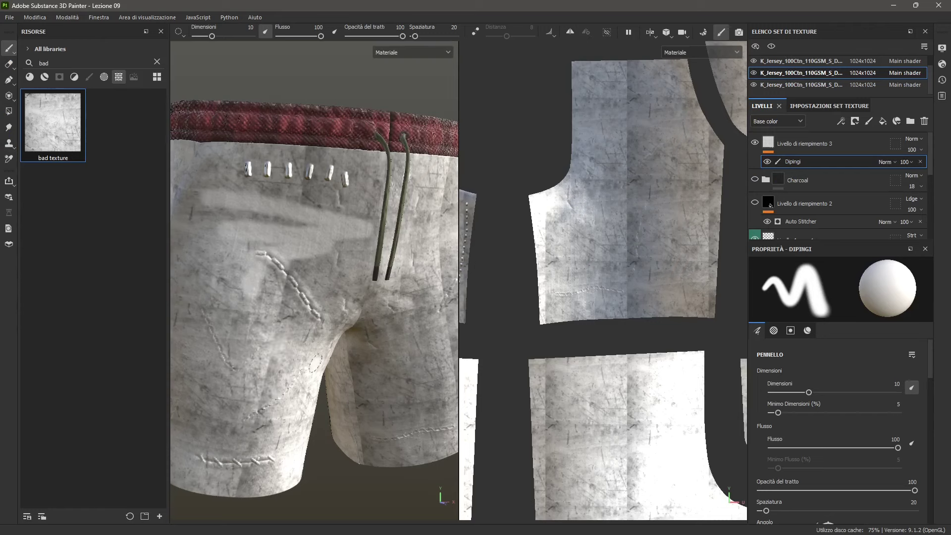
{"action": "key", "text": "ctrl+z"}
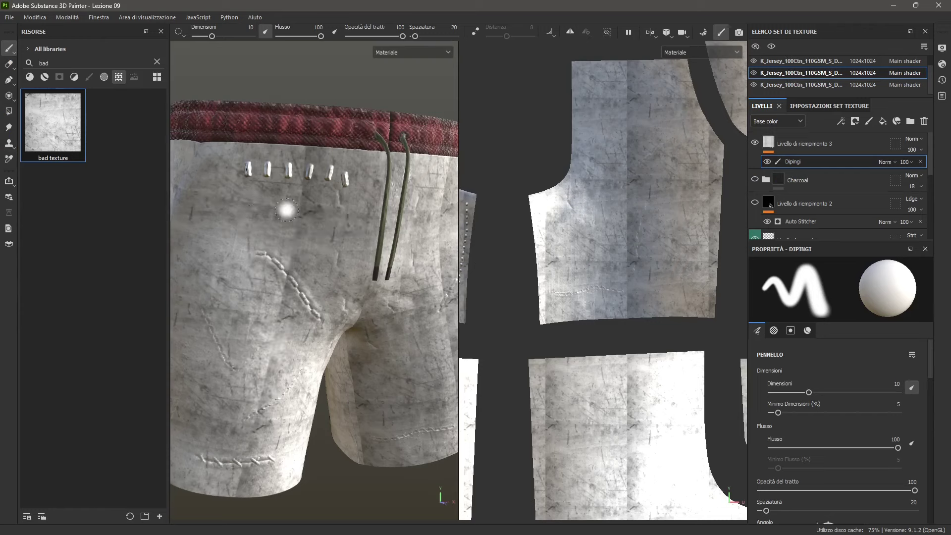
Choose the Clone tool and set the blending mode of the Dipingi effect on Livello di riempimento 3 to Passthrough
{"action": "left_click", "coordinate": [10, 147]}
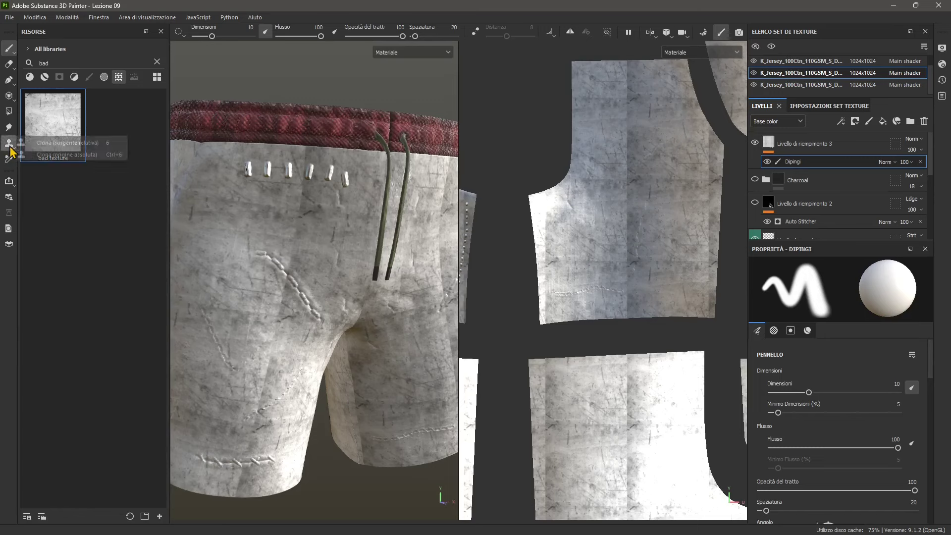
{"action": "left_click", "coordinate": [56, 148]}
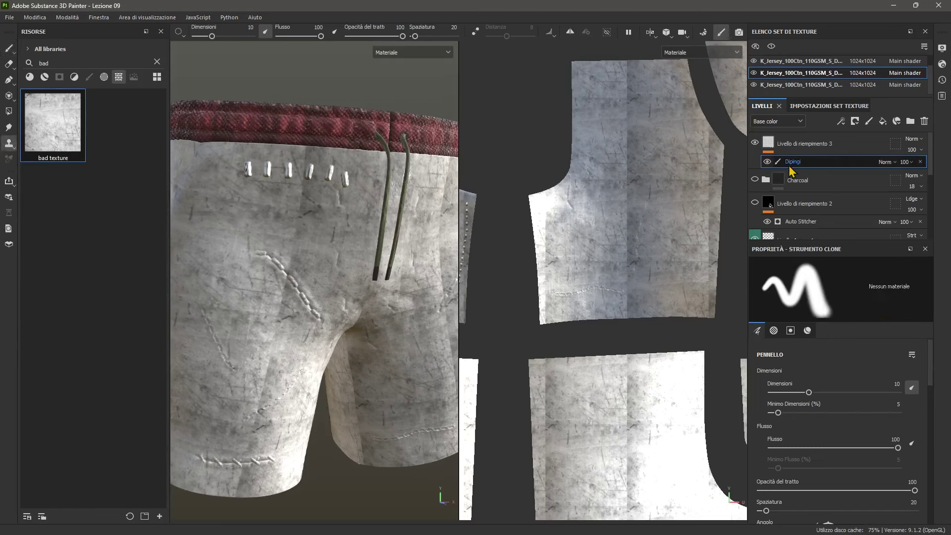
{"action": "left_click", "coordinate": [887, 162]}
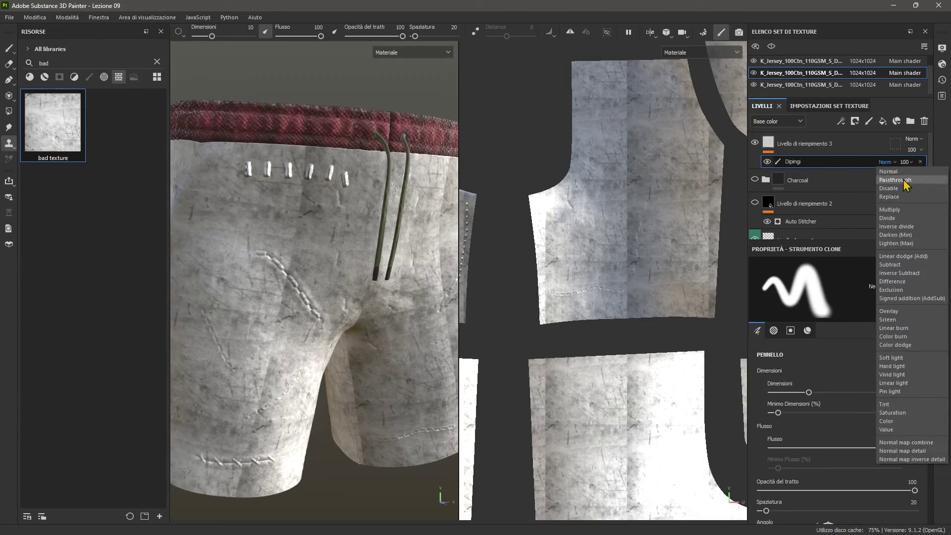
{"action": "left_click", "coordinate": [896, 181]}
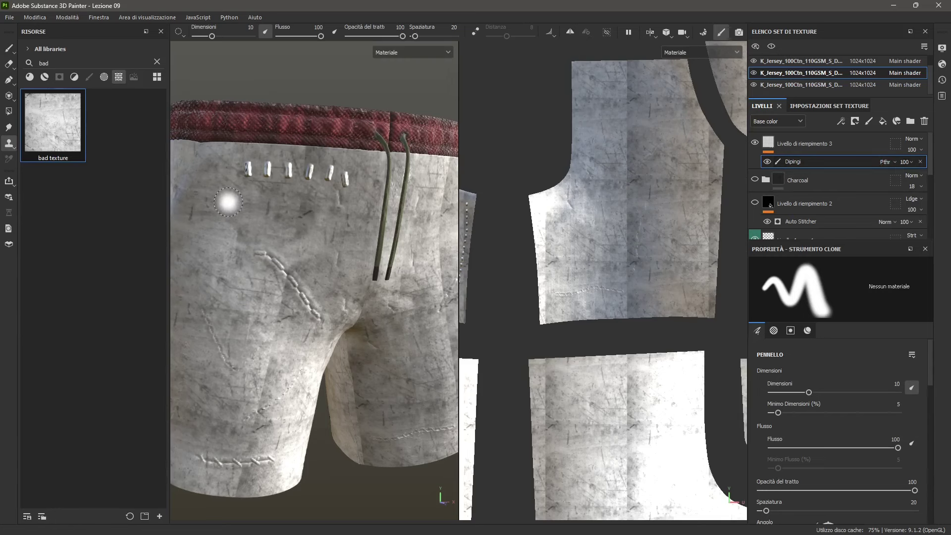
Set a clone source below the waistband stitches and clone the texture over the tiling marks on that leg's front
{"action": "key", "text": "v"}
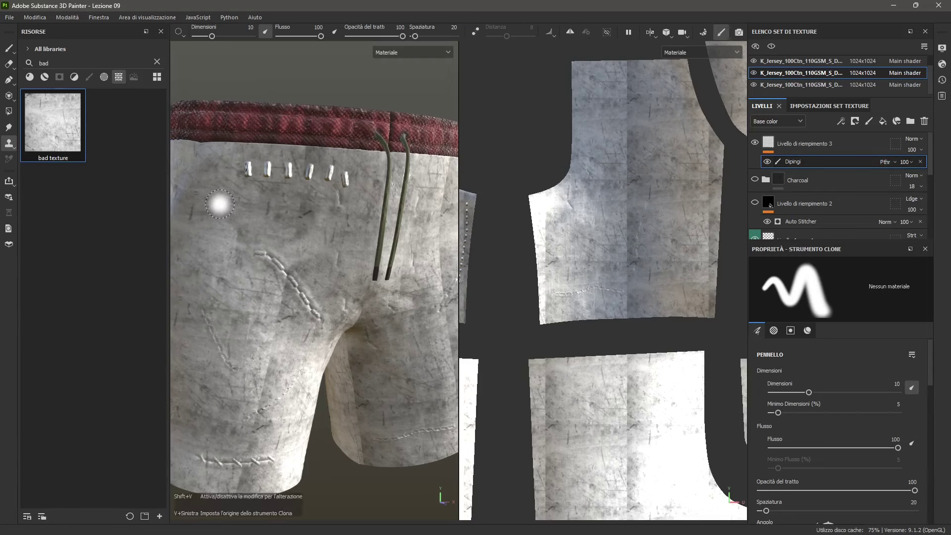
{"action": "left_click", "coordinate": [219, 204]}
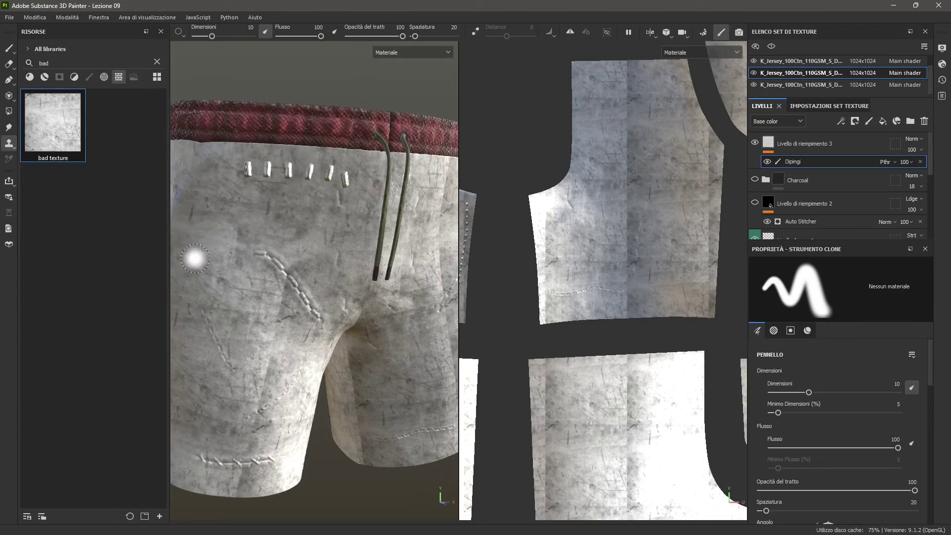
{"action": "left_click", "coordinate": [238, 238]}
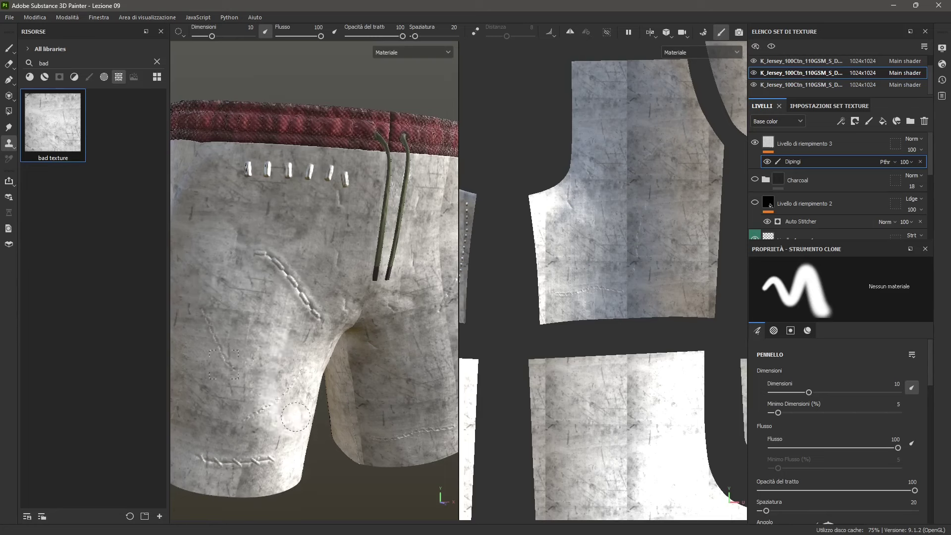
{"action": "left_click", "coordinate": [194, 406]}
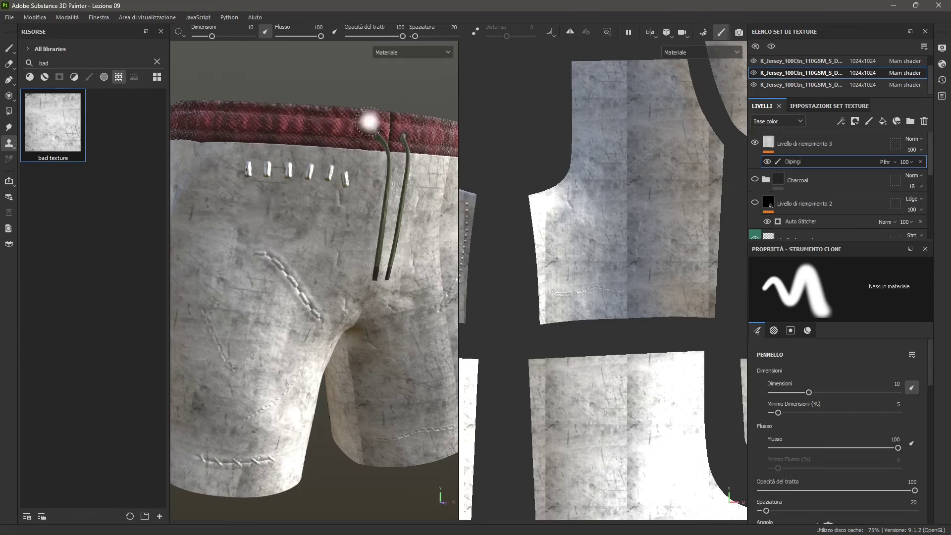
Clone clean texture over the vertical tiling seam below the waistband on the shorts' other leg
{"action": "scroll", "coordinate": [351, 337], "scroll_direction": "down", "scroll_amount": 3}
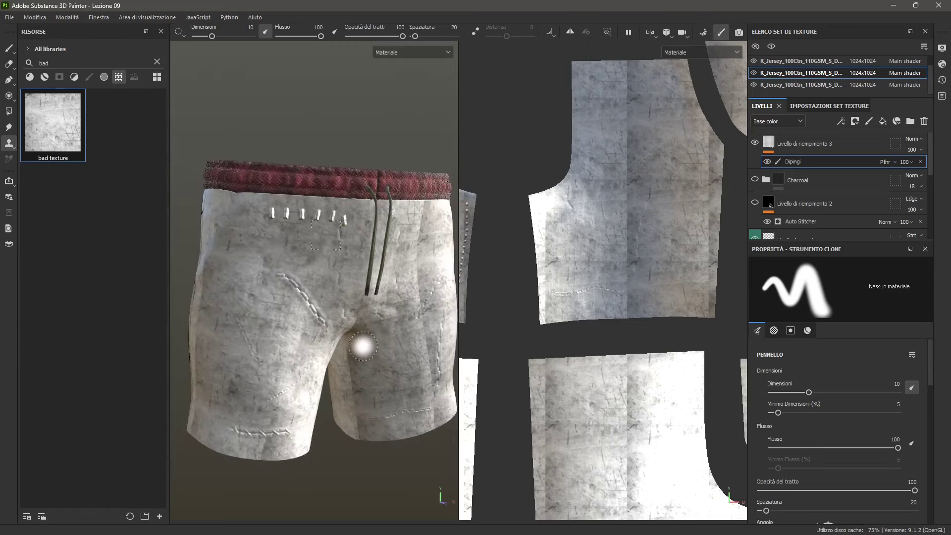
{"action": "mouse_move", "coordinate": [361, 350]}
{"action": "left_mouse_down", "text": "alt"}
{"action": "mouse_move", "coordinate": [340, 336]}
{"action": "mouse_move", "coordinate": [361, 346]}
{"action": "left_mouse_up", "text": "alt"}
{"action": "scroll", "coordinate": [365, 247], "scroll_direction": "up", "scroll_amount": 3}
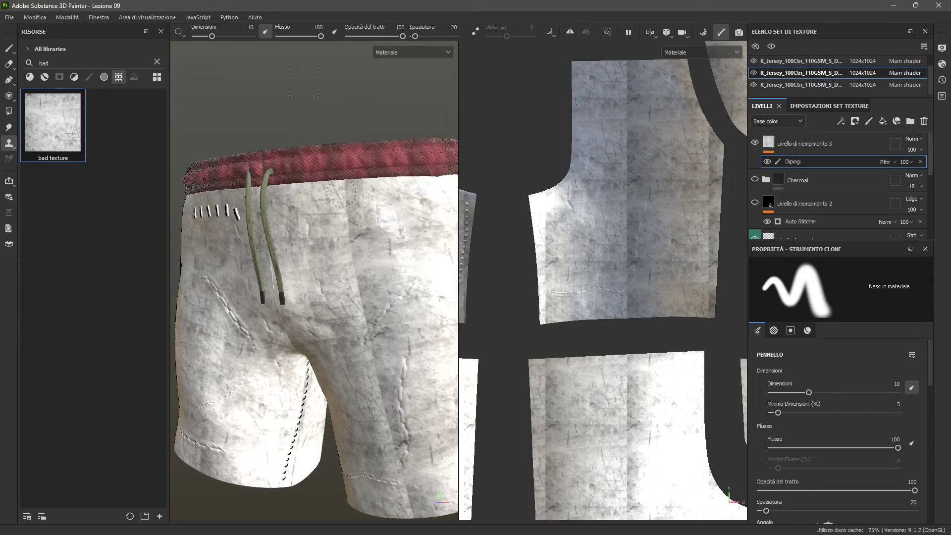
{"action": "mouse_move", "coordinate": [348, 213]}
{"action": "left_mouse_down"}
{"action": "mouse_move", "coordinate": [343, 190]}
{"action": "mouse_move", "coordinate": [346, 267]}
{"action": "mouse_move", "coordinate": [368, 302]}
{"action": "mouse_move", "coordinate": [368, 337]}
{"action": "mouse_move", "coordinate": [277, 234]}
{"action": "mouse_move", "coordinate": [388, 278]}
{"action": "mouse_move", "coordinate": [360, 269]}
{"action": "mouse_move", "coordinate": [337, 221]}
{"action": "mouse_move", "coordinate": [349, 255]}
{"action": "left_mouse_up"}
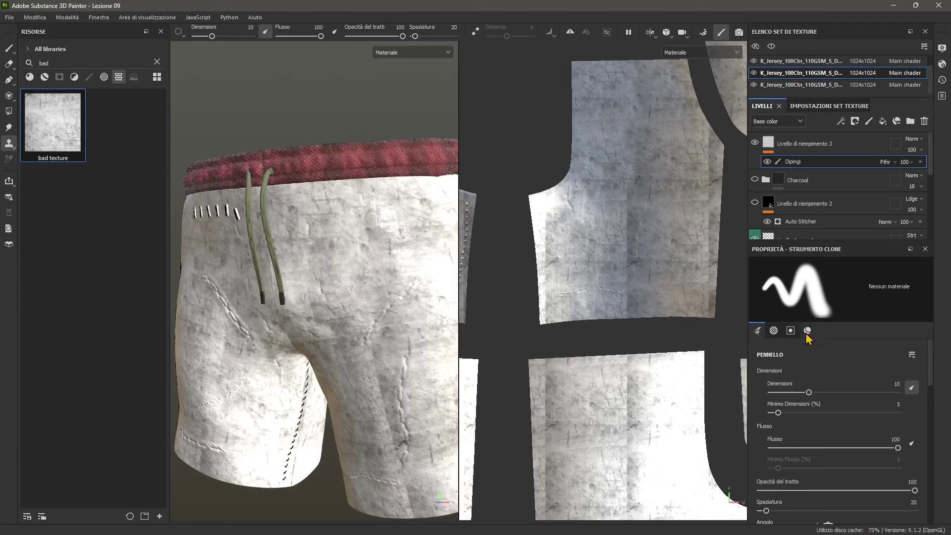
Keep the clone brush's Alfa hardness at 0 and clone over the remaining tiling marks down the same leg
{"action": "scroll", "coordinate": [808, 435], "scroll_direction": "down", "scroll_amount": 3}
{"action": "scroll", "coordinate": [798, 434], "scroll_direction": "down", "scroll_amount": 3}
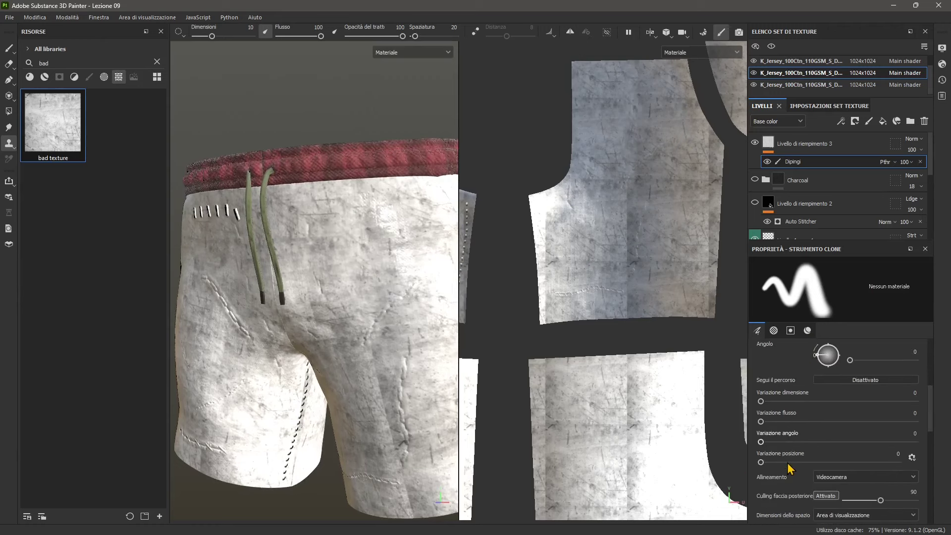
{"action": "scroll", "coordinate": [796, 481], "scroll_direction": "down", "scroll_amount": 5}
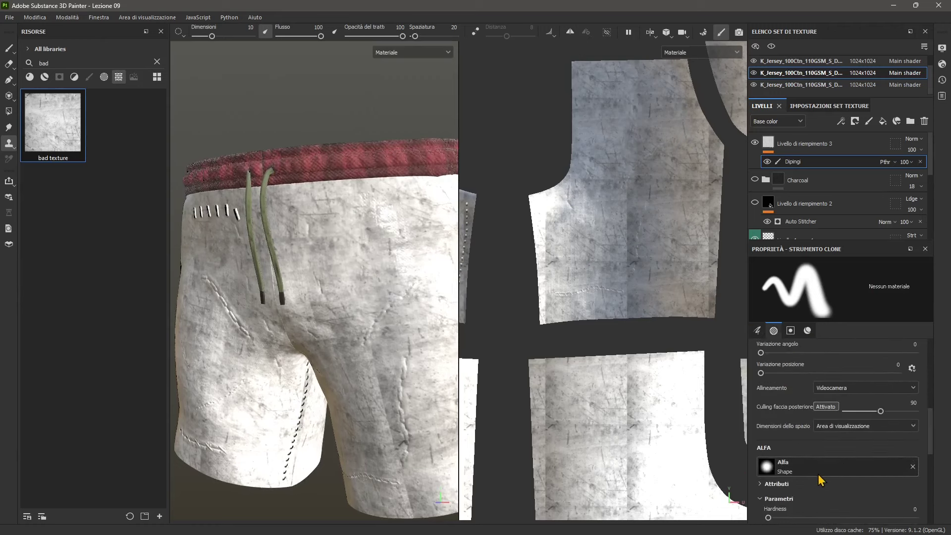
{"action": "mouse_move", "coordinate": [769, 458]}
{"action": "left_mouse_down"}
{"action": "mouse_move", "coordinate": [813, 458]}
{"action": "mouse_move", "coordinate": [768, 459]}
{"action": "left_mouse_up"}
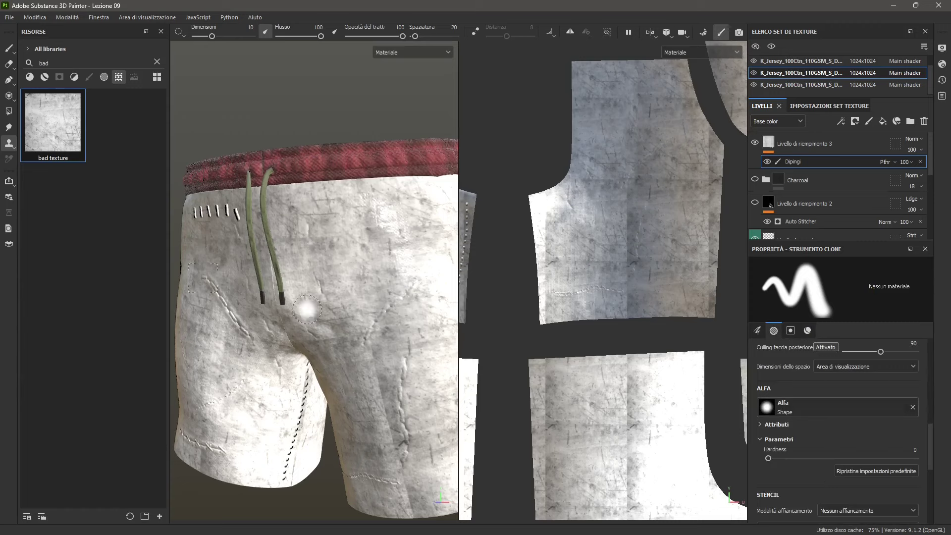
{"action": "left_click", "coordinate": [354, 287]}
{"action": "mouse_move", "coordinate": [376, 363]}
{"action": "left_mouse_down"}
{"action": "mouse_move", "coordinate": [402, 457]}
{"action": "mouse_move", "coordinate": [398, 475]}
{"action": "left_mouse_up"}
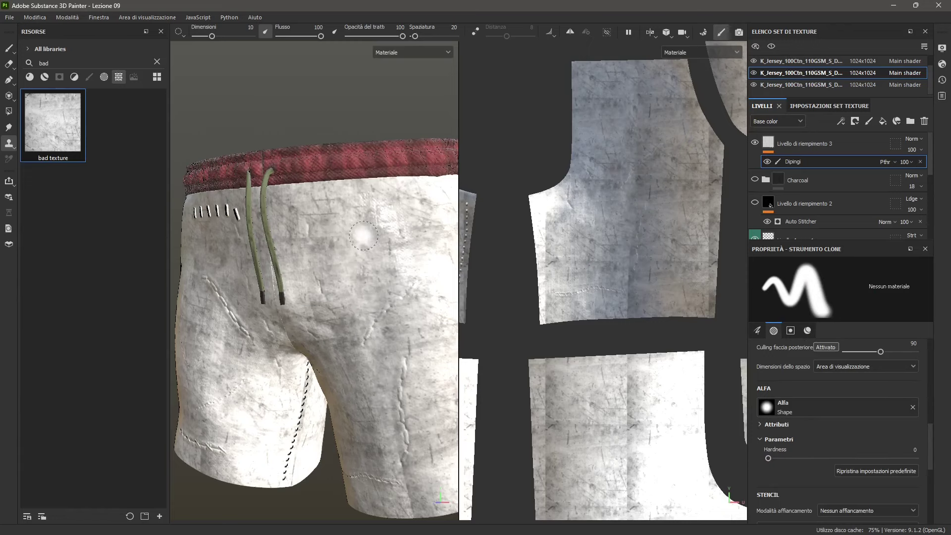
Hide Livello di riempimento 3 and add a paint layer above it with the blending mode set to Passthrough
{"action": "scroll", "coordinate": [372, 307], "scroll_direction": "down", "scroll_amount": 3}
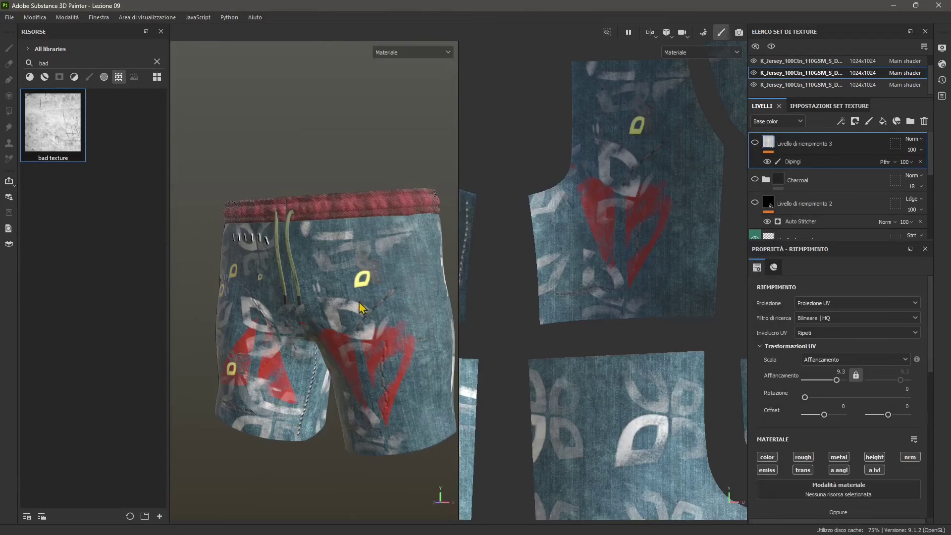
{"action": "left_click_drag", "start_coordinate": [374, 314], "coordinate": [363, 336], "text": "alt"}
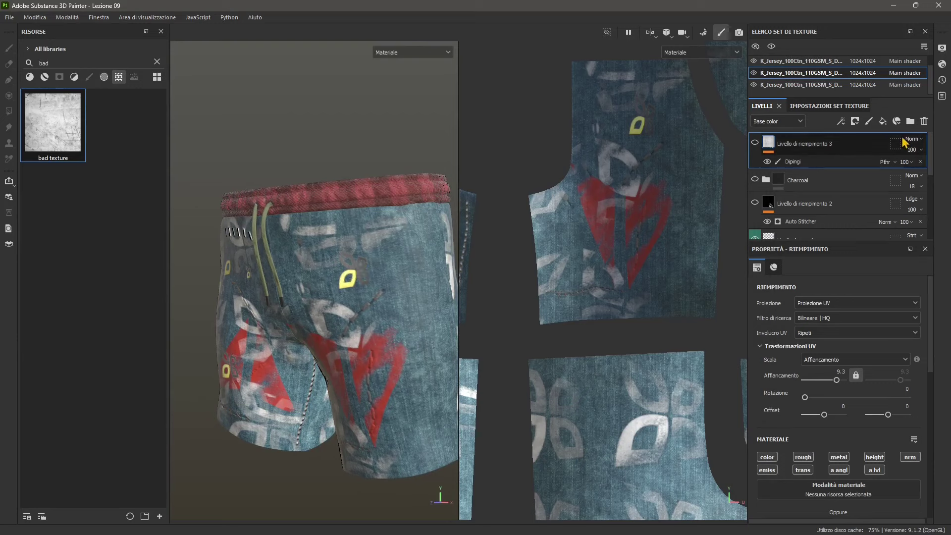
{"action": "left_click", "coordinate": [869, 122]}
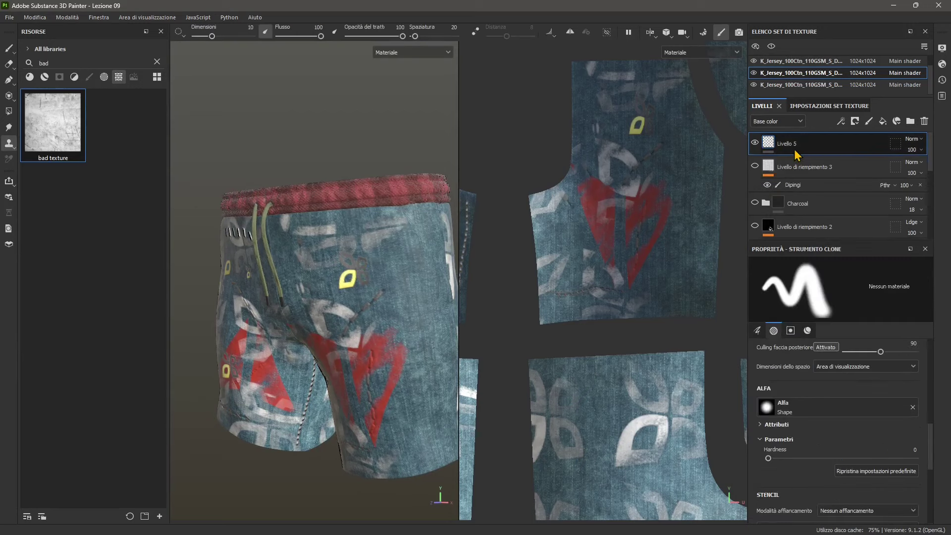
{"action": "left_click", "coordinate": [922, 141]}
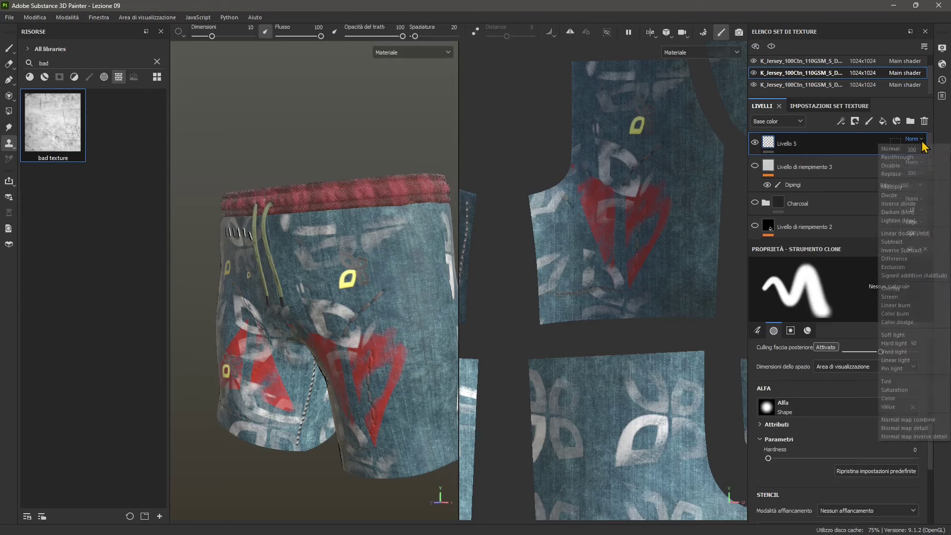
{"action": "left_click", "coordinate": [897, 157]}
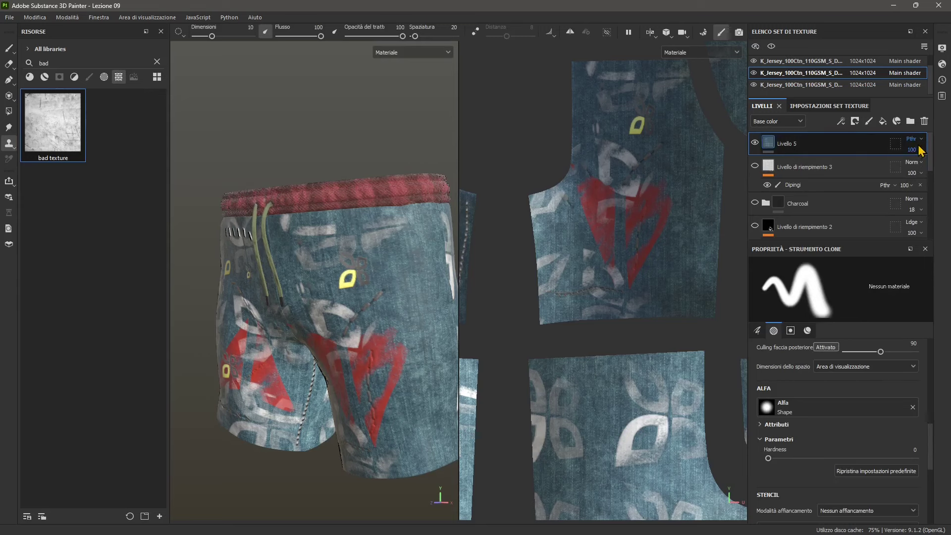
Clone the yellow leaf-shaped symbol on the front of the shorts onto the plain denim beside it
{"action": "left_click", "coordinate": [399, 266]}
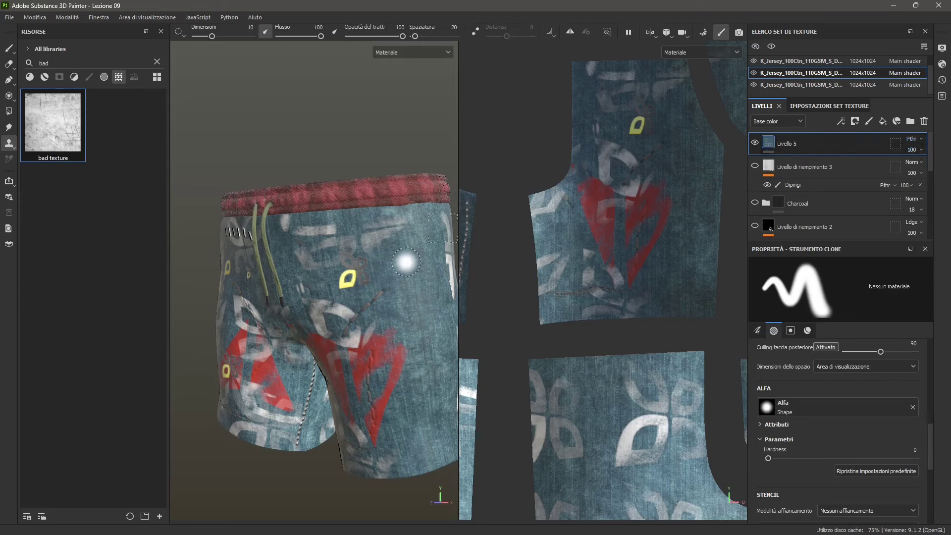
{"action": "left_click", "coordinate": [352, 277]}
{"action": "left_click", "coordinate": [416, 266]}
{"action": "left_click", "coordinate": [423, 250]}
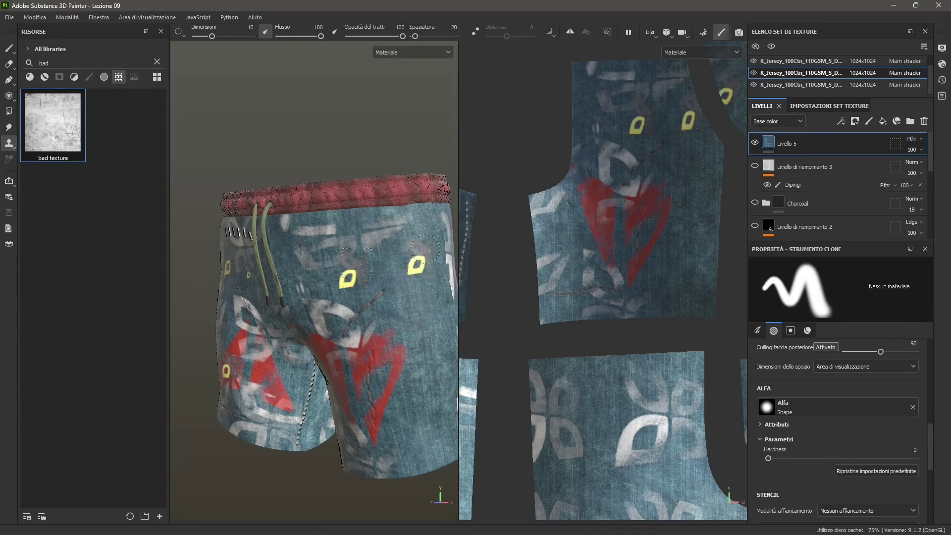